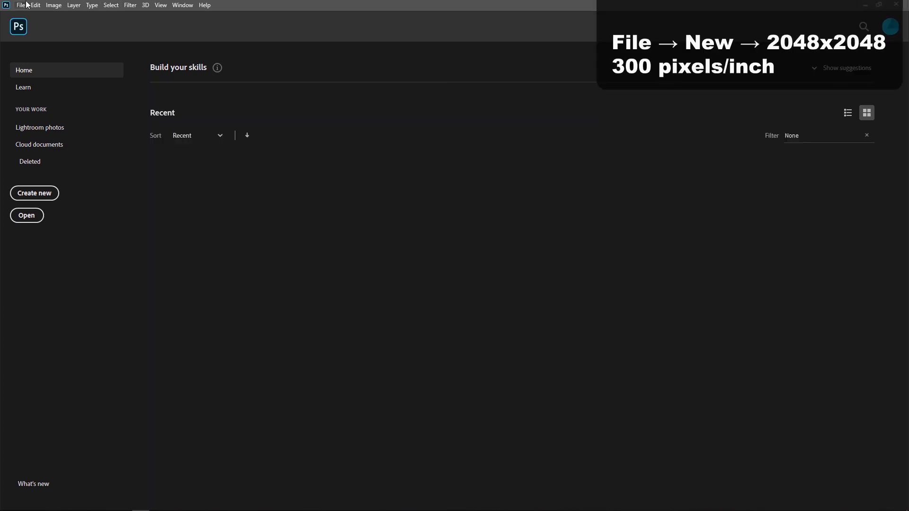
- Create a new document named TilingSand, 2048 by 2048 pixels at 300 pixels/inch
click(21, 5)
click(24, 14)
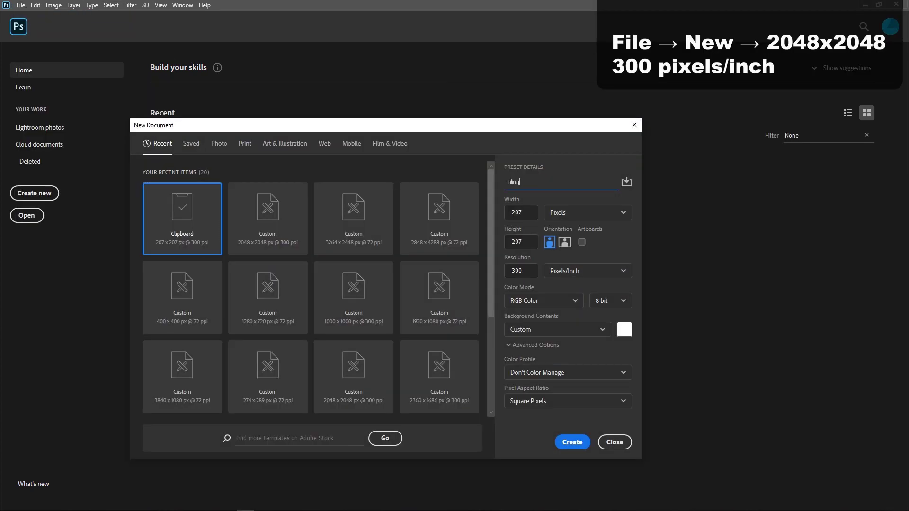
key(Tab)
text(2048)
key(Tab)
text(2048)
key(Tab)
key(Return)
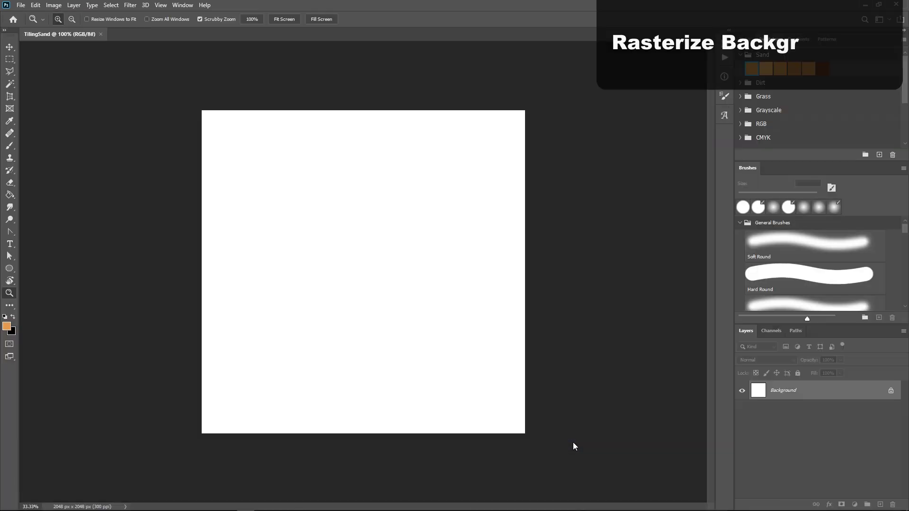
- Unlock the Background so it becomes a regular layer and fill it with a warm orange
click(284, 19)
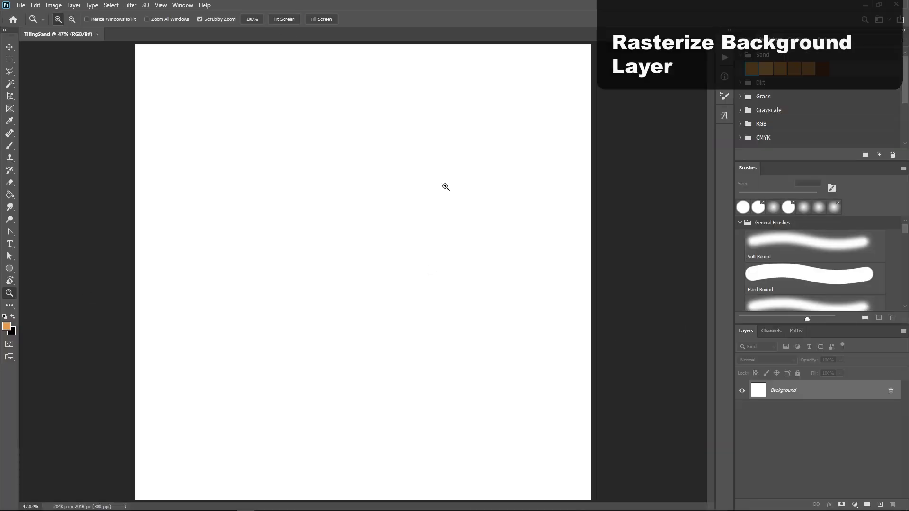
click(9, 46)
click(890, 390)
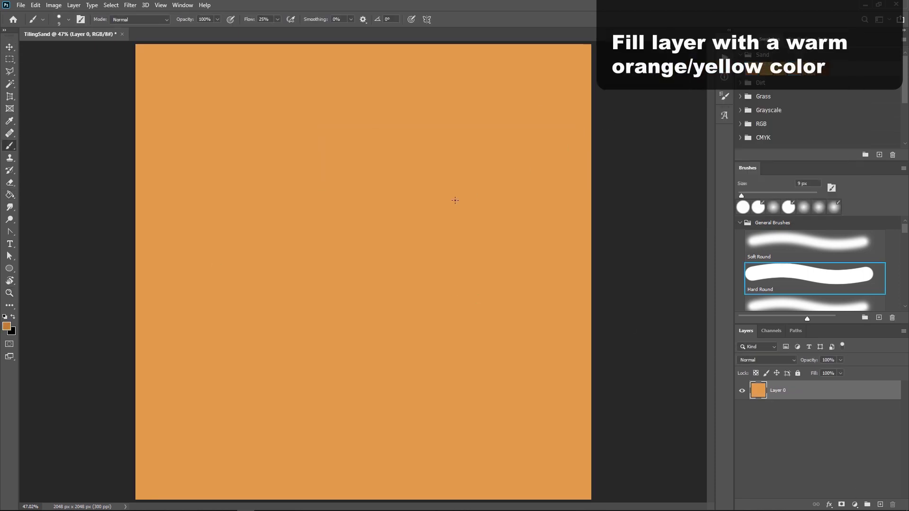
- With a Soft Round brush in darker brown, paint the first wavy diagonal lines across the canvas's lower-left corner
key(b)
click(782, 256)
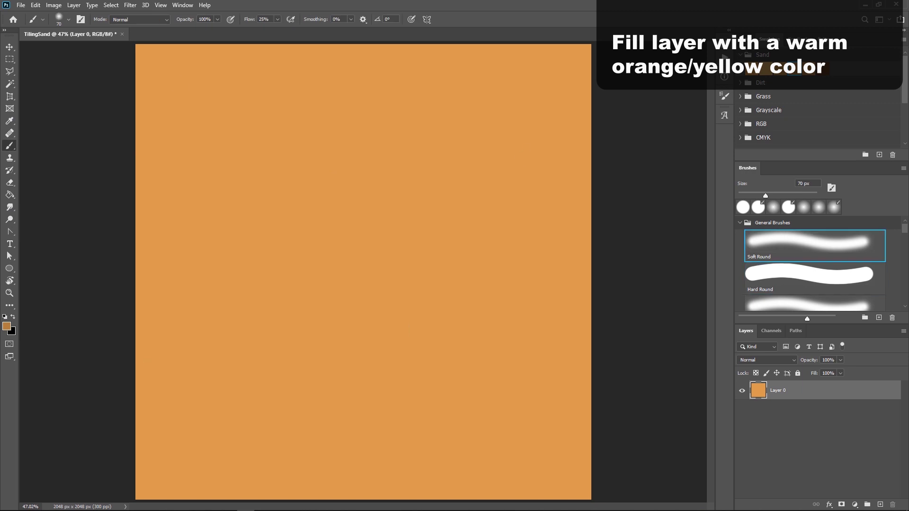
key([)
key([)
drag(135, 424, 207, 500)
key(])
key(])
key(])
drag(135, 376, 269, 466)
drag(135, 333, 300, 499)
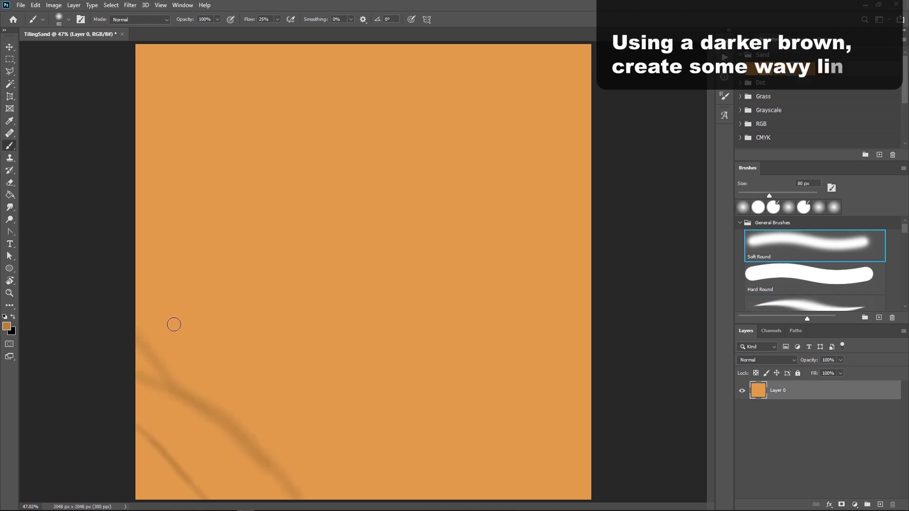
- Extend the brown wave pattern with longer diagonal lines from the left edge down to the bottom edge
drag(136, 287, 201, 350)
drag(243, 370, 362, 499)
drag(345, 499, 305, 429)
drag(246, 370, 276, 389)
mouse_move(163, 267)
mouse_down()
mouse_move(134, 233)
mouse_move(428, 499)
mouse_up()
drag(414, 481, 137, 233)
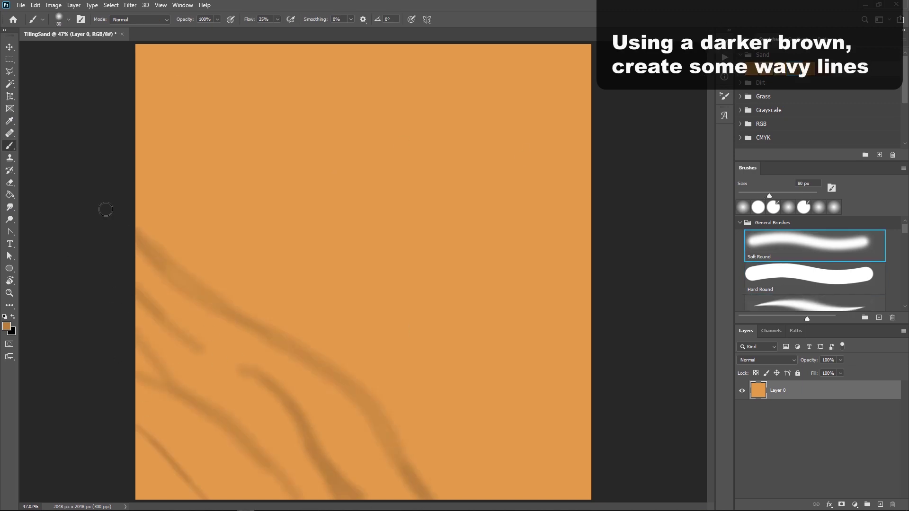
- Paint brown waves from the upper left edge to the lower-right corner, thickening them at both ends
drag(135, 187, 562, 501)
drag(504, 499, 271, 263)
mouse_move(135, 163)
mouse_down()
mouse_move(251, 203)
mouse_move(591, 438)
mouse_up()
drag(591, 464, 469, 371)
drag(478, 418, 561, 476)
drag(135, 154, 271, 215)
drag(230, 185, 134, 124)
- Turn on pressure-controlled opacity, enlarge the brush and paint broader brown waves across the middle of the canvas
click(230, 20)
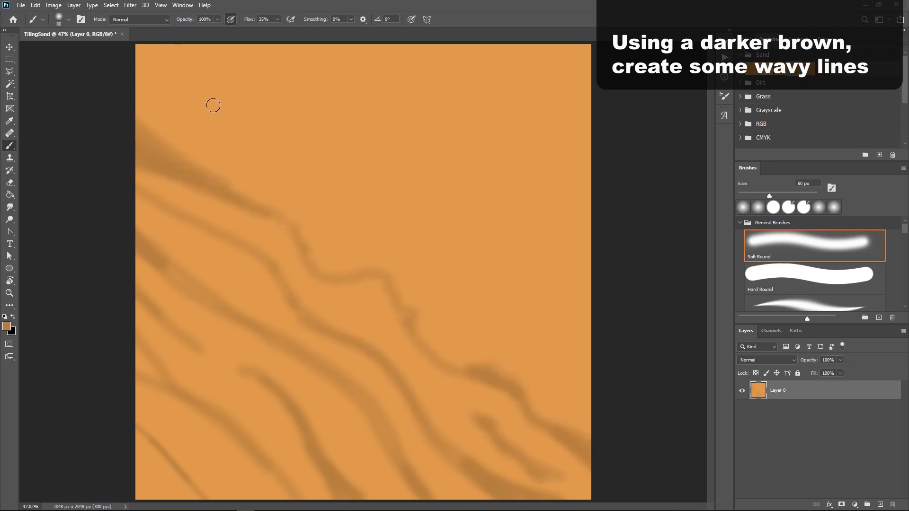
key(bracketright)
key(bracketright)
drag(136, 69, 280, 176)
mouse_move(135, 85)
mouse_down()
mouse_move(481, 274)
mouse_move(591, 369)
mouse_up()
drag(592, 339, 464, 254)
drag(411, 270, 559, 381)
- Fill the gaps between the lower-left waves with short brown strokes, then turn pressure-controlled opacity off with a 90 px brush
drag(348, 300, 377, 319)
drag(208, 259, 255, 286)
drag(198, 324, 233, 346)
drag(157, 421, 228, 472)
key(bracketleft)
click(230, 19)
- Paint branching brown waves from the upper middle of the canvas to its right edge
mouse_move(304, 108)
mouse_down()
mouse_move(361, 171)
mouse_move(421, 165)
mouse_up()
drag(327, 115, 592, 275)
drag(549, 243, 591, 258)
drag(483, 199, 591, 214)
drag(591, 218, 447, 181)
drag(481, 112, 591, 166)
drag(496, 152, 536, 173)
- Complete the brown wave pattern along the top edge and add the missing strokes in the center and lower right
drag(334, 46, 466, 135)
drag(478, 111, 355, 49)
drag(411, 46, 592, 107)
drag(527, 50, 589, 95)
drag(199, 48, 302, 104)
drag(253, 46, 283, 88)
mouse_move(189, 49)
mouse_down()
mouse_move(287, 98)
mouse_move(284, 50)
mouse_move(408, 200)
mouse_move(526, 298)
mouse_move(421, 291)
mouse_move(291, 312)
mouse_move(244, 372)
mouse_move(300, 428)
mouse_move(362, 379)
mouse_up()
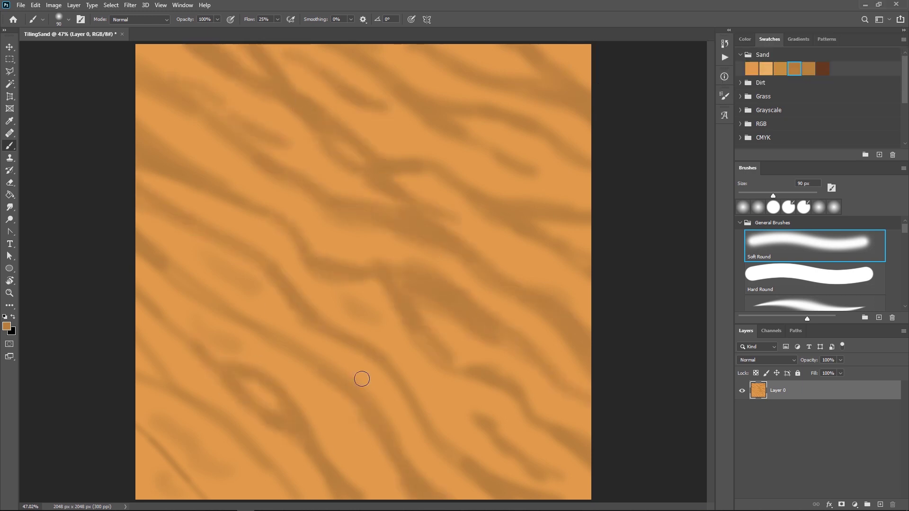
drag(426, 377, 477, 419)
drag(551, 471, 587, 493)
- Set the foreground color to the light sand tone e6b45c
click(765, 70)
click(7, 326)
drag(733, 39, 584, 55)
click(536, 87)
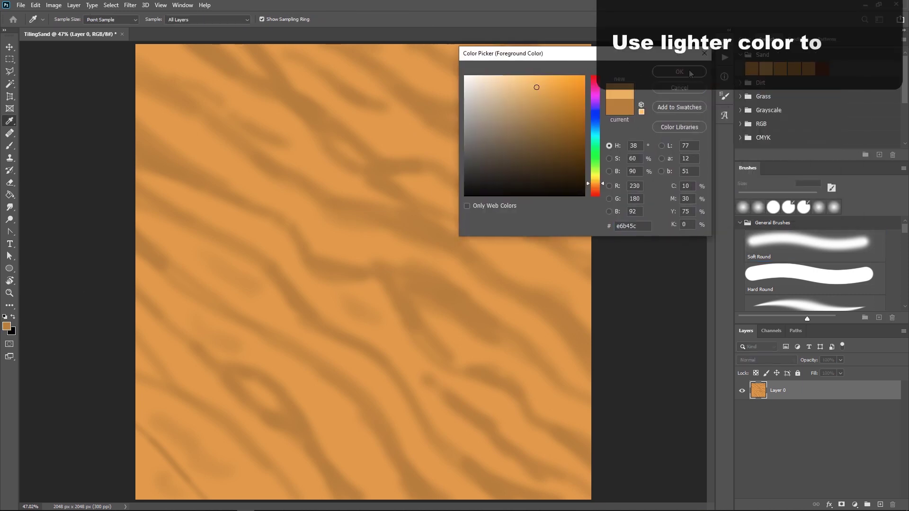
click(690, 73)
- Paint light sand highlights along the wave tops between the brown lines with a soft 100 px brush
mouse_move(139, 329)
mouse_down()
mouse_move(306, 491)
mouse_move(170, 422)
mouse_move(183, 463)
mouse_move(223, 355)
mouse_move(177, 260)
mouse_move(453, 491)
mouse_move(386, 390)
mouse_up()
key(bracketright)
key(bracketright)
key(bracketright)
click(268, 308)
drag(223, 262, 252, 274)
mouse_move(150, 179)
mouse_down()
mouse_move(320, 302)
mouse_move(497, 464)
mouse_up()
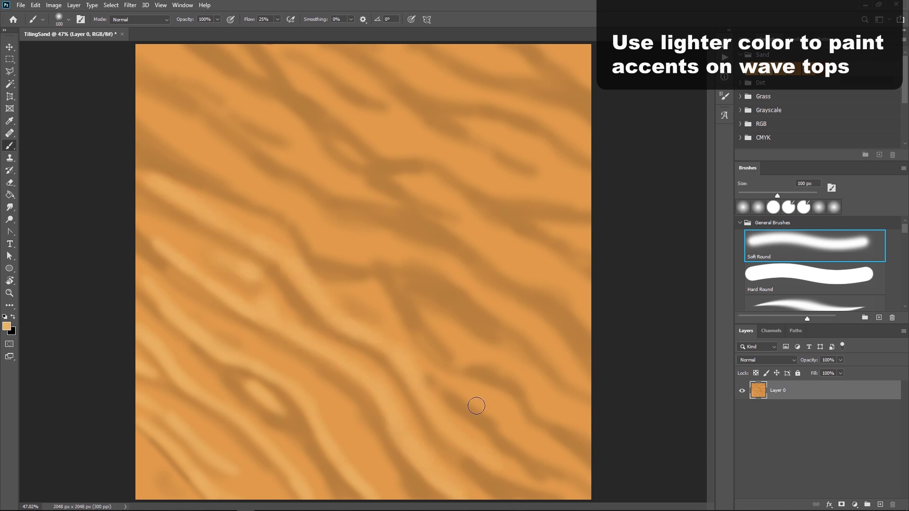
mouse_move(477, 406)
mouse_down()
mouse_move(540, 404)
mouse_move(453, 345)
mouse_move(538, 339)
mouse_move(446, 266)
mouse_move(313, 236)
mouse_move(239, 182)
mouse_move(374, 252)
mouse_move(299, 161)
mouse_move(178, 62)
mouse_move(396, 142)
mouse_move(561, 291)
mouse_move(581, 240)
mouse_move(502, 134)
mouse_move(395, 55)
mouse_move(550, 278)
mouse_up()
mouse_move(259, 358)
mouse_down()
mouse_move(341, 432)
mouse_move(176, 308)
mouse_up()
- Sample tones from the canvas and blend the transitions between highlights and shadows on the lower-left and central waves
alt+click(197, 349)
key(bracketleft)
mouse_move(196, 349)
mouse_down()
mouse_move(238, 416)
mouse_move(307, 469)
mouse_move(276, 448)
mouse_up()
alt+click(328, 391)
mouse_move(362, 367)
mouse_down()
mouse_move(312, 331)
mouse_move(270, 270)
mouse_up()
alt+click(284, 313)
alt+click(375, 289)
drag(379, 304, 395, 333)
- Sample a light sand tone and paint a thin, hard line along the central ridge with a 15 px brush
alt+click(331, 248)
key(bracketleft)
key(bracketleft)
key(bracketleft)
key(bracketleft)
key(bracketleft)
key(bracketleft)
key(bracketleft)
key(bracketleft)
key(bracketleft)
key(bracketleft)
key(bracketleft)
key(bracketleft)
drag(311, 251, 346, 265)
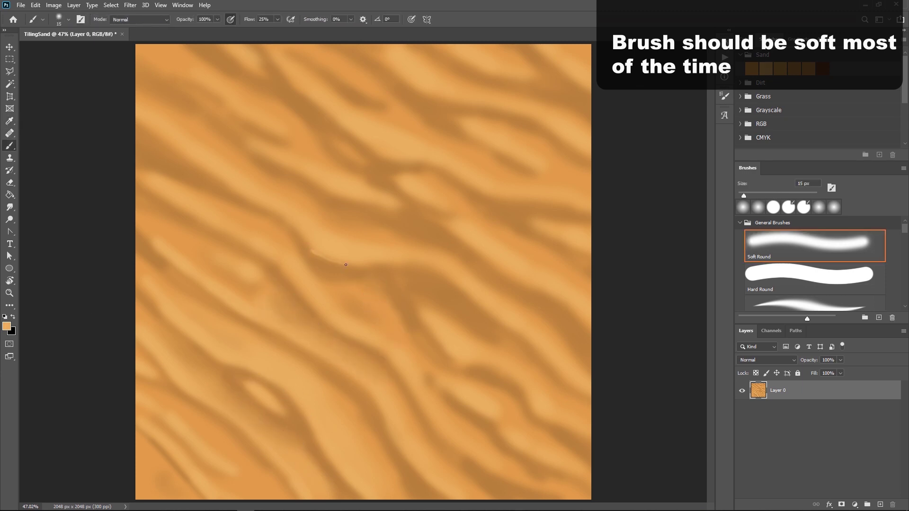
- Enlarge the brush to 125 px and blend sampled tones into the shading below the central ridge's right end
key(bracketright)
key(bracketright)
key(bracketright)
key(bracketright)
key(bracketright)
key(bracketright)
key(bracketright)
key(bracketright)
key(bracketright)
key(bracketright)
alt+click(535, 321)
drag(539, 324, 563, 352)
alt+click(566, 332)
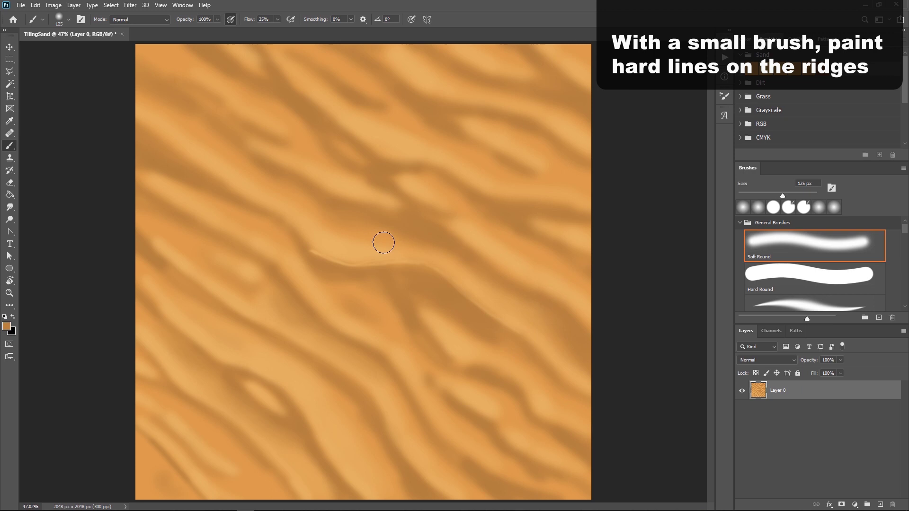
- Soften the start of the central ridge line with a sampled tone and a slightly smaller brush
key(bracketleft)
key(bracketleft)
key(bracketleft)
alt+click(318, 258)
mouse_move(312, 256)
mouse_down()
mouse_move(292, 235)
mouse_move(426, 243)
mouse_up()
- Blend sampled tones into the dark trough above the central ridge with a 125 px brush
alt+click(331, 232)
key(bracketright)
key(bracketright)
key(bracketright)
key(bracketright)
alt+click(359, 222)
drag(352, 222, 300, 199)
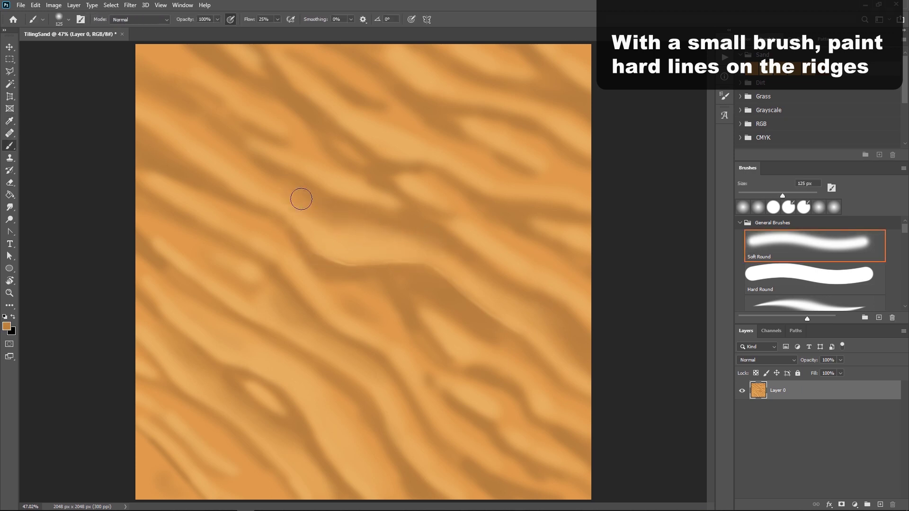
- Refine the waves above the central ridge, varying the brush size and sampling nearby tones to sharpen their edges
alt+click(291, 198)
key(bracketright)
key(bracketright)
key(bracketleft)
key(bracketleft)
key(bracketleft)
key(bracketleft)
key(bracketleft)
key(bracketleft)
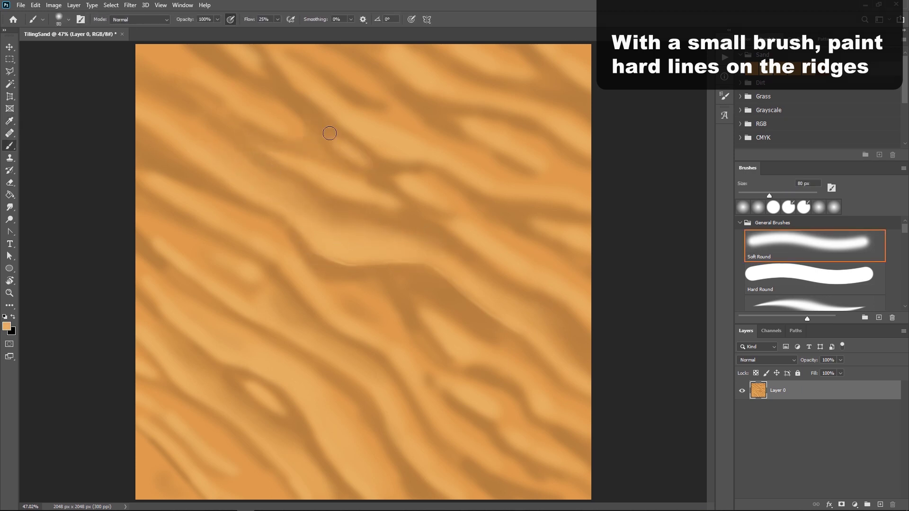
alt+click(333, 193)
key(bracketright)
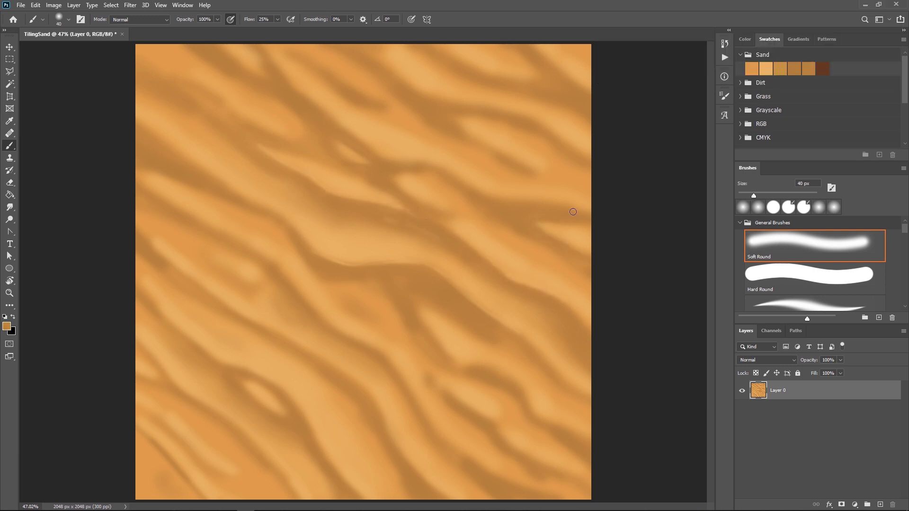
- Enlarge the brush to 100 px and smooth the broad upper-middle wave with a sampled light sand tone
key(bracketright)
key(bracketright)
key(bracketright)
key(bracketright)
key(bracketright)
key(bracketright)
alt+click(447, 198)
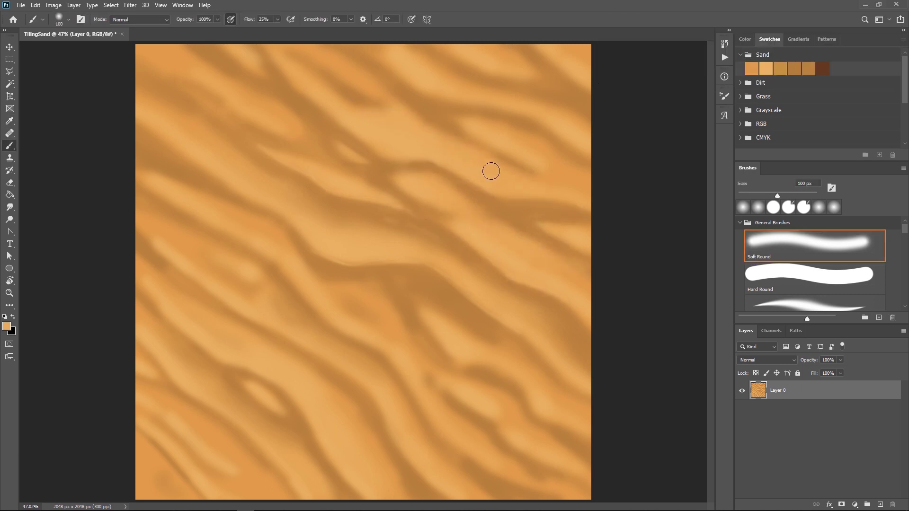
- Sharpen the ridge edges of the upper-right waves with a smaller brush and a sampled tone
key(bracketleft)
key(bracketleft)
key(bracketleft)
key(bracketleft)
key(bracketleft)
key(bracketleft)
key(bracketleft)
alt+click(482, 142)
- Blend the waves near the top edge with sampled sand tones, starting from a 90 px brush
key(bracketright)
key(bracketright)
key(bracketright)
key(bracketright)
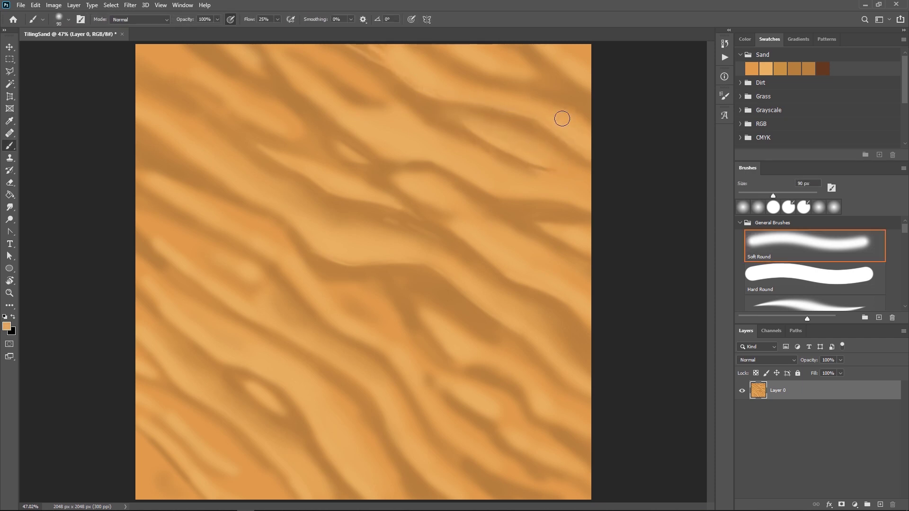
alt+click(346, 91)
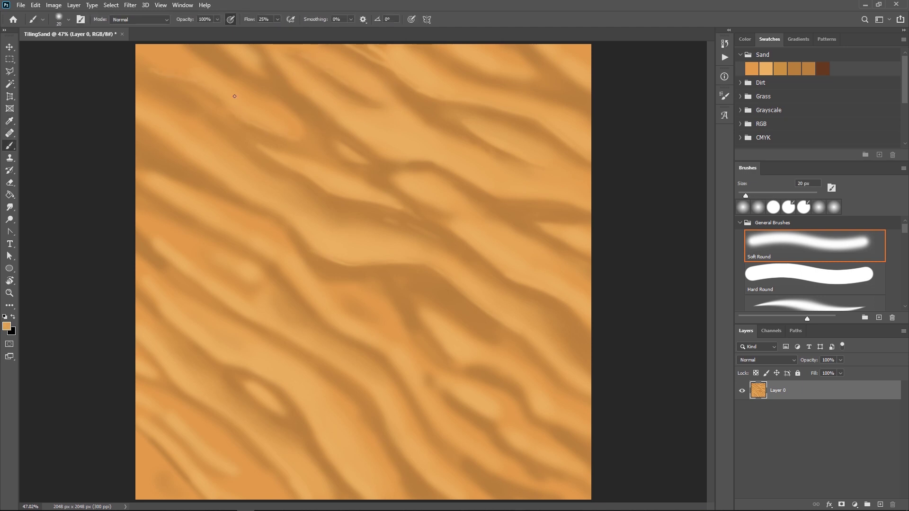
- Sharpen the ridge edge of the wave just right of the lower center with a sampled tone and a much smaller brush
key(bracketright)
alt+click(241, 223)
key(bracketleft)
key(bracketleft)
key(bracketleft)
key(bracketleft)
key(bracketleft)
key(bracketleft)
key(bracketleft)
key(bracketleft)
key(bracketleft)
drag(460, 363, 419, 313)
- Sample a sand tone from the lower-center wave and blend the waves below it with a larger brush, starting from 80 px
alt+click(440, 333)
key(bracketright)
key(bracketright)
key(bracketright)
key(bracketright)
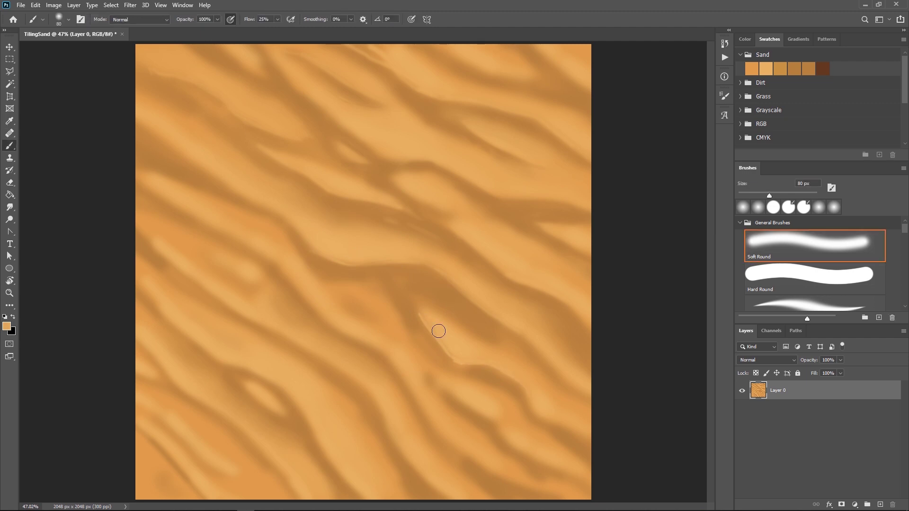
key(bracketleft)
key(bracketleft)
key(bracketright)
key(bracketright)
key(bracketright)
key(bracketright)
key(bracketright)
key(bracketright)
key(bracketright)
mouse_move(417, 363)
mouse_down()
mouse_move(440, 369)
mouse_move(498, 422)
mouse_move(483, 449)
mouse_up()
- Sharpen the ridge edges in the lower center and lower right with a sampled light tone and a 20 px brush
alt+click(494, 395)
key(bracketleft)
key(bracketleft)
key(bracketleft)
key(bracketleft)
key(bracketleft)
key(bracketleft)
key(bracketleft)
key(bracketleft)
key(bracketleft)
key(bracketright)
key(bracketright)
key(bracketright)
key(bracketright)
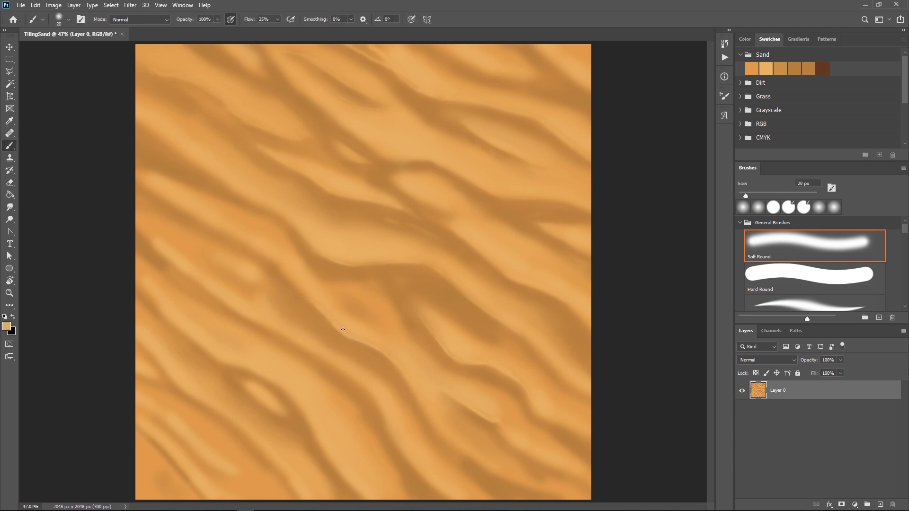
- Define the ridge edge in the left-middle waves, then blend the broad wave below it with a sampled tone and larger brush
drag(179, 222, 199, 242)
alt+click(196, 272)
key(bracketright)
key(bracketright)
key(bracketright)
key(bracketright)
drag(147, 233, 277, 300)
- Sample a darker sand tone and define the ridge of the lower-left wave with a 20 px brush
alt+click(203, 230)
alt+click(215, 349)
key(bracketleft)
key(bracketleft)
key(bracketleft)
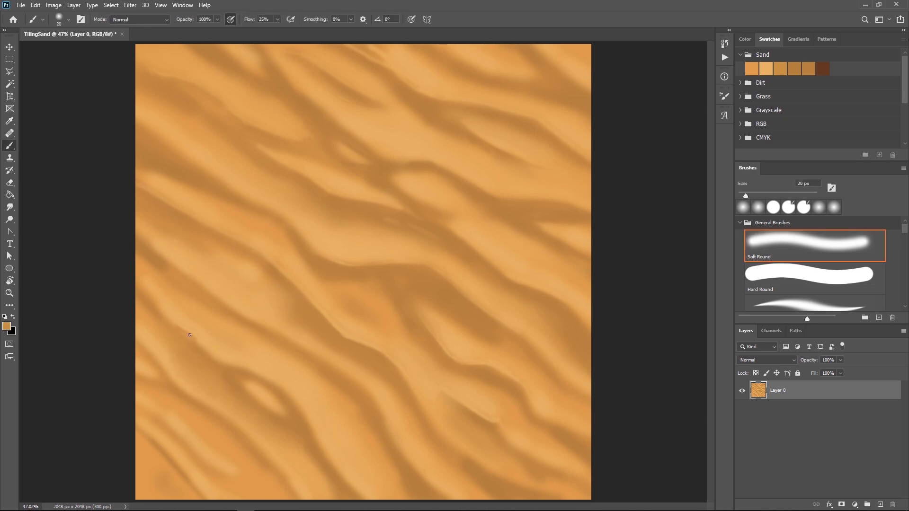
drag(189, 334, 163, 310)
- Enlarge the brush and smooth the broad left-middle wave with a sampled sand tone
alt+click(156, 305)
key(bracketright)
key(bracketright)
key(bracketright)
key(bracketright)
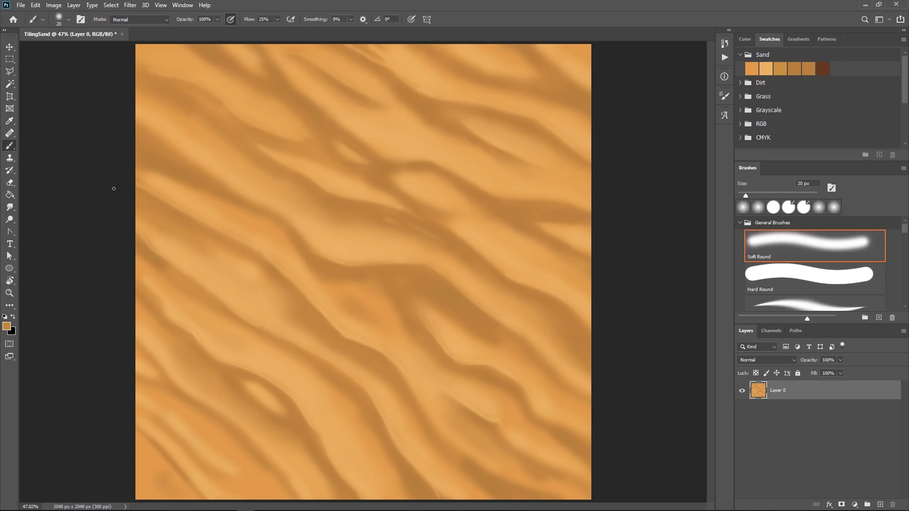
key(bracketright)
key(bracketright)
key(bracketright)
key(bracketright)
key(bracketright)
key(bracketright)
key(bracketright)
key(bracketright)
drag(242, 276, 258, 279)
- Blend the orange patch below the central ridge with sampled sand tones, enlarging the brush to 150 px
alt+click(227, 266)
key(bracketright)
drag(347, 305, 374, 315)
alt+click(391, 325)
key(bracketright)
drag(326, 275, 426, 297)
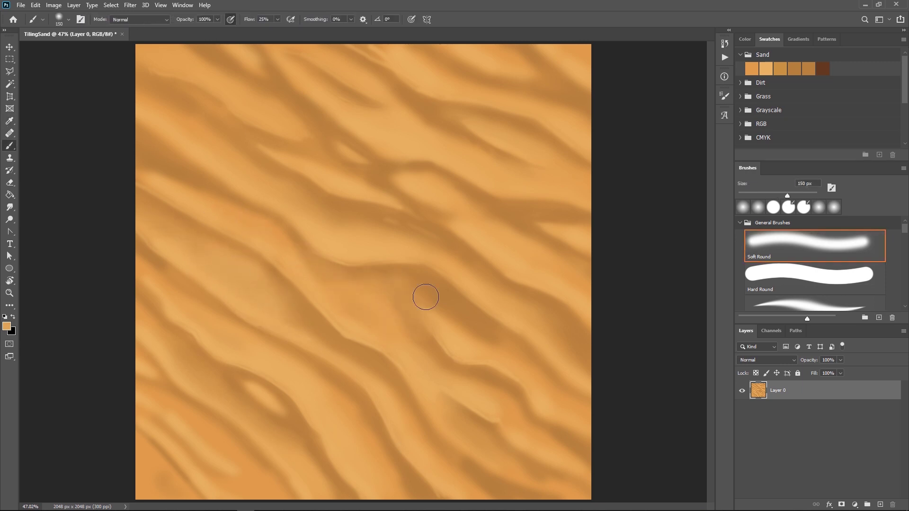
- Refine the ridges in the lower-left corner and sharpen the upper-left ridge edge with a brush of about 20 px
key(bracketleft)
key(bracketleft)
key(bracketleft)
key(bracketleft)
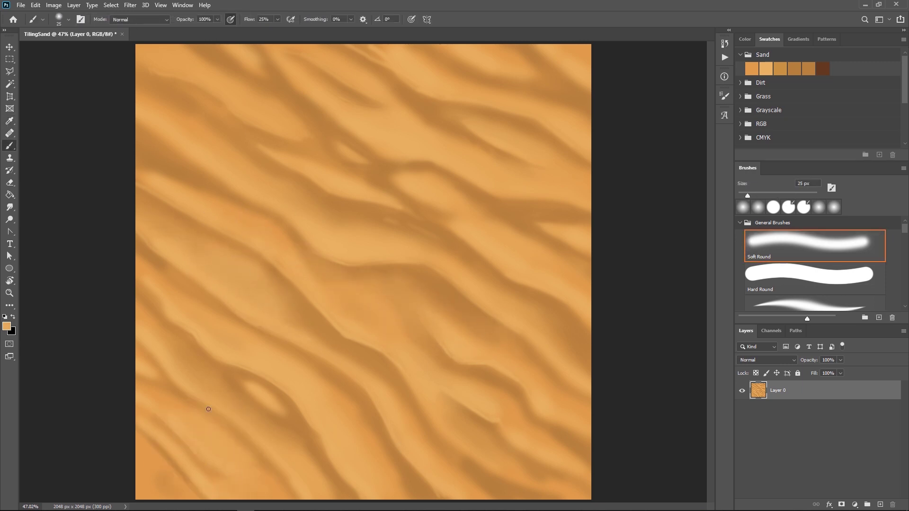
key(bracketright)
mouse_move(163, 448)
mouse_down()
mouse_move(152, 457)
mouse_move(142, 431)
mouse_up()
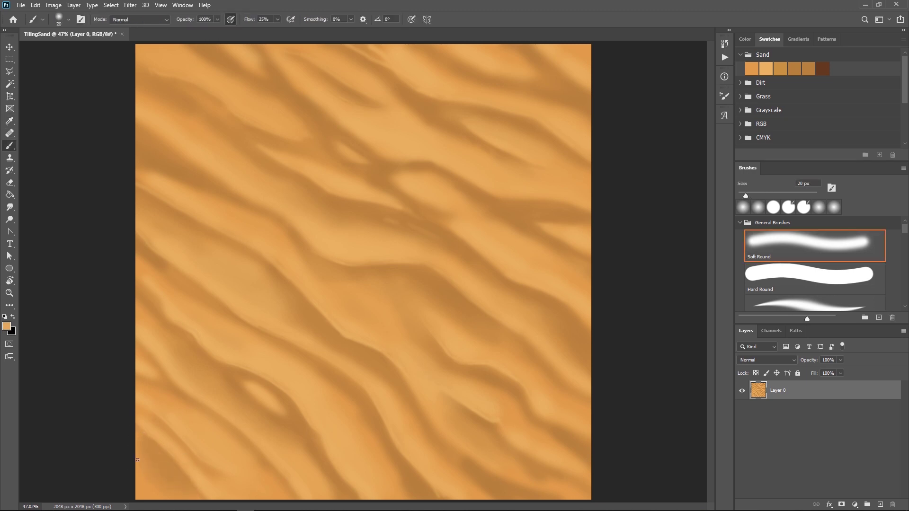
key(bracketleft)
drag(142, 66, 199, 89)
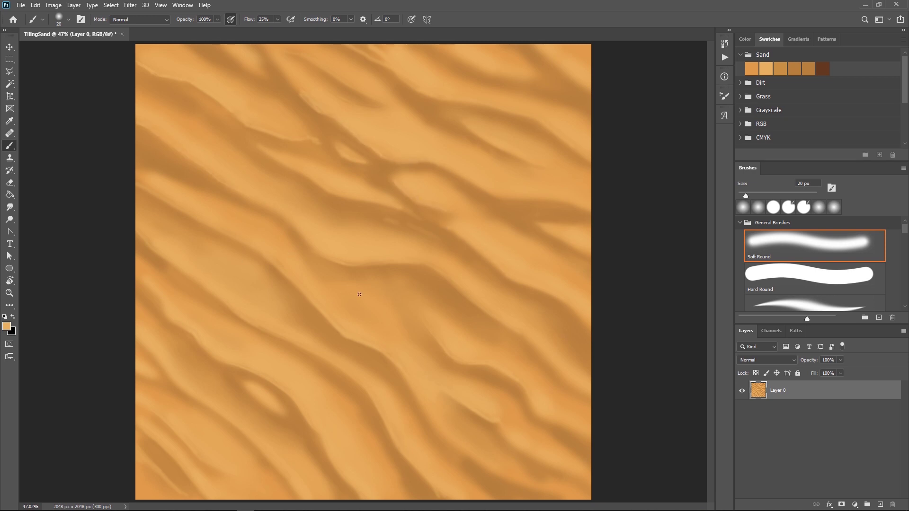
- Apply the Offset filter with +1024 px horizontal, +1024 px vertical and Wrap Around to expose the tile seams
click(160, 4)
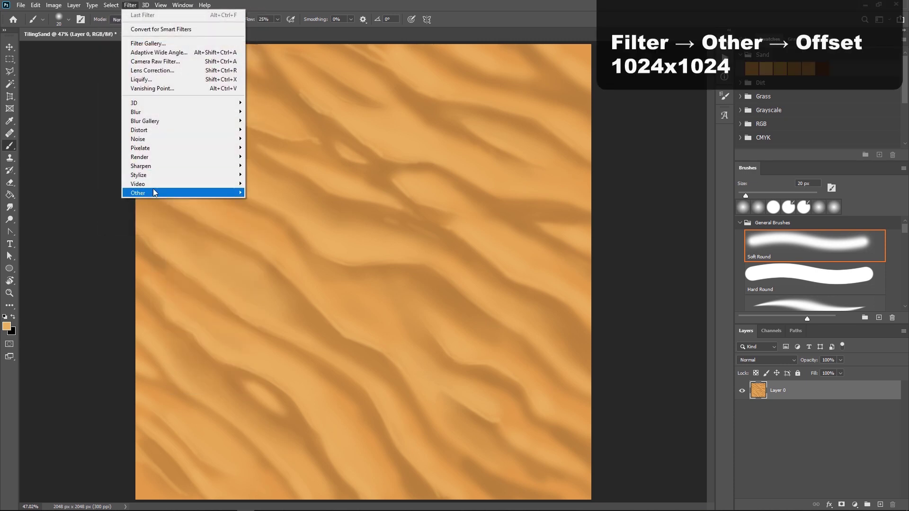
mouse_move(142, 193)
click(274, 238)
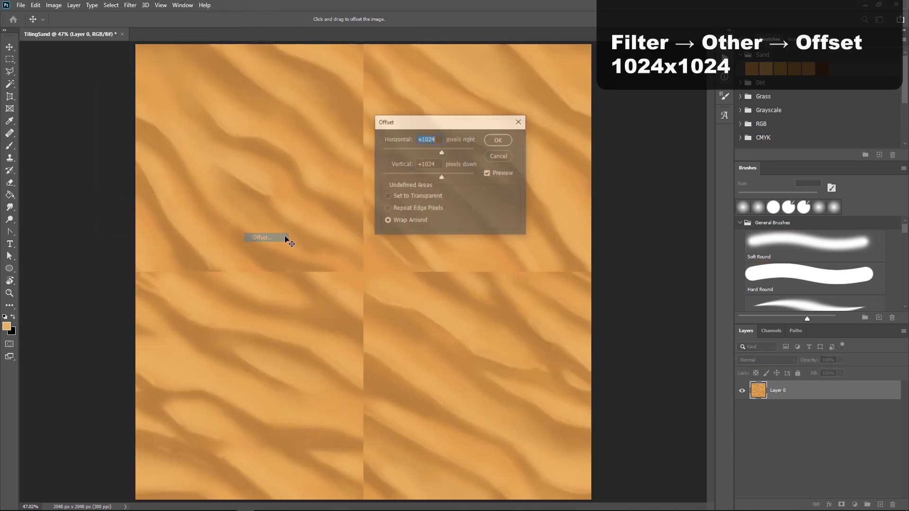
click(498, 141)
- Paint over the upper half of the vertical seam with the Brush tool, sampling nearby tones and enlarging the brush to 100 px
key(b)
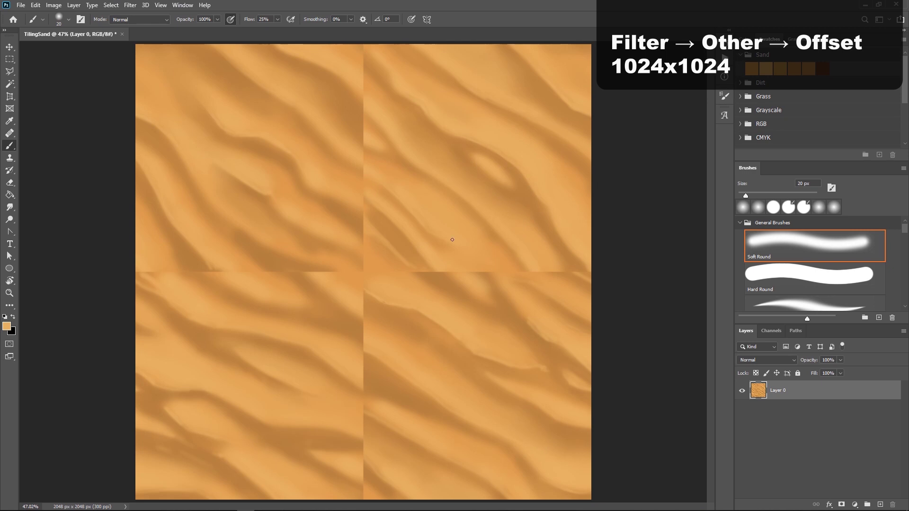
alt+click(354, 220)
key(])
key(])
key(])
drag(343, 203, 373, 211)
alt+click(372, 202)
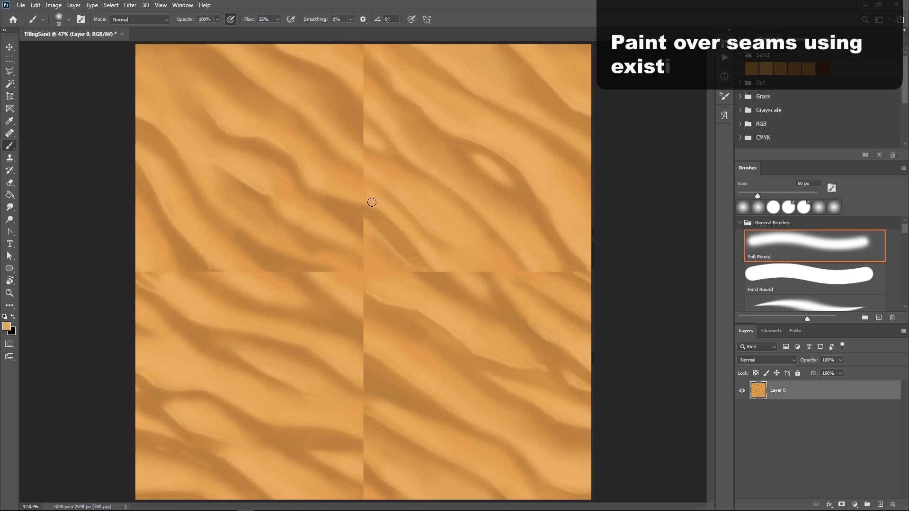
key(bracketright)
key(bracketright)
key(bracketright)
key(bracketright)
key(bracketright)
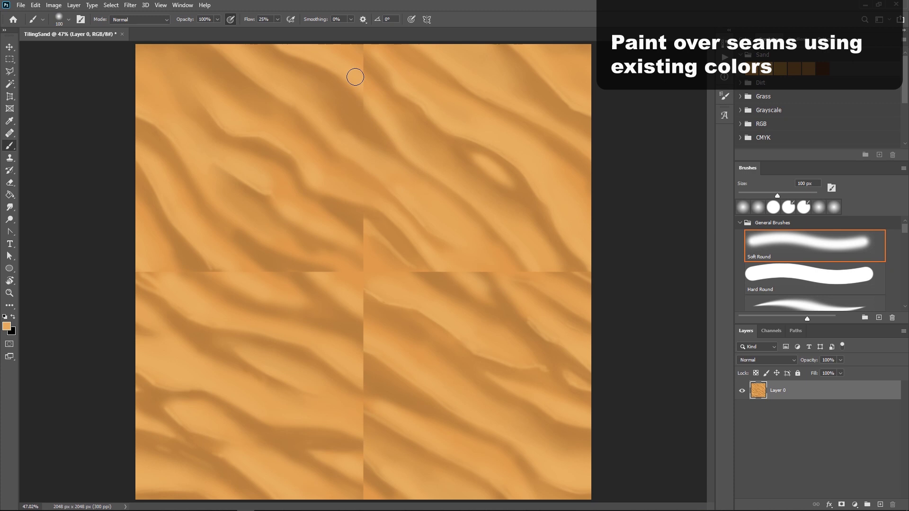
- Blend the vertical seam near the top edge with a 50 px brush and a sampled neighboring tone
key(bracketleft)
key(bracketleft)
key(bracketleft)
key(bracketleft)
key(bracketleft)
key(bracketleft)
key(bracketleft)
key(bracketright)
alt+click(382, 74)
drag(370, 69, 368, 53)
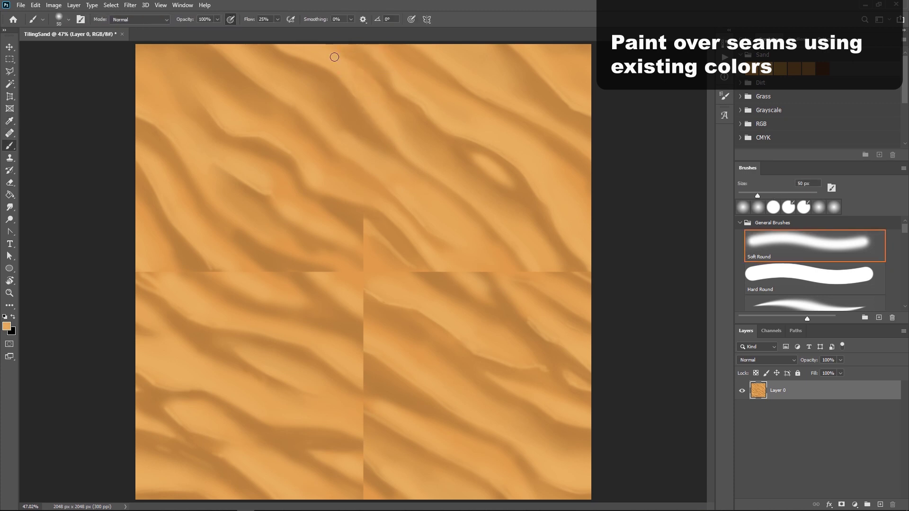
- Extend the waves across the vertical seam just above the canvas center with a larger brush and sampled tones
key(bracketright)
key(bracketright)
key(bracketright)
key(bracketright)
key(bracketright)
drag(370, 218, 403, 260)
alt+click(346, 237)
drag(353, 234, 388, 255)
- Paint the dune waves across the right half of the horizontal seam with a smaller brush and a sampled tone
key(bracketleft)
key(bracketleft)
mouse_move(416, 255)
mouse_down()
mouse_move(459, 291)
mouse_move(514, 306)
mouse_up()
alt+click(429, 258)
key(bracketleft)
key(bracketright)
mouse_move(442, 243)
mouse_down()
mouse_move(495, 278)
mouse_move(577, 278)
mouse_up()
- Sample a tone below the right half of the horizontal seam and blend the remaining seam traces, varying the brush size
key(bracketleft)
key(bracketleft)
key(bracketleft)
alt+click(511, 294)
key(bracketright)
key(bracketright)
key(bracketright)
key(bracketright)
key(bracketright)
key(bracketleft)
- Enlarge the brush to 100 px and blend the wave crossing the upper vertical seam with a sampled darker sand tone
alt+click(396, 202)
key(bracketright)
key(bracketright)
key(bracketright)
key(bracketright)
key(bracketright)
key(bracketright)
key(bracketright)
key(bracketright)
key(bracketright)
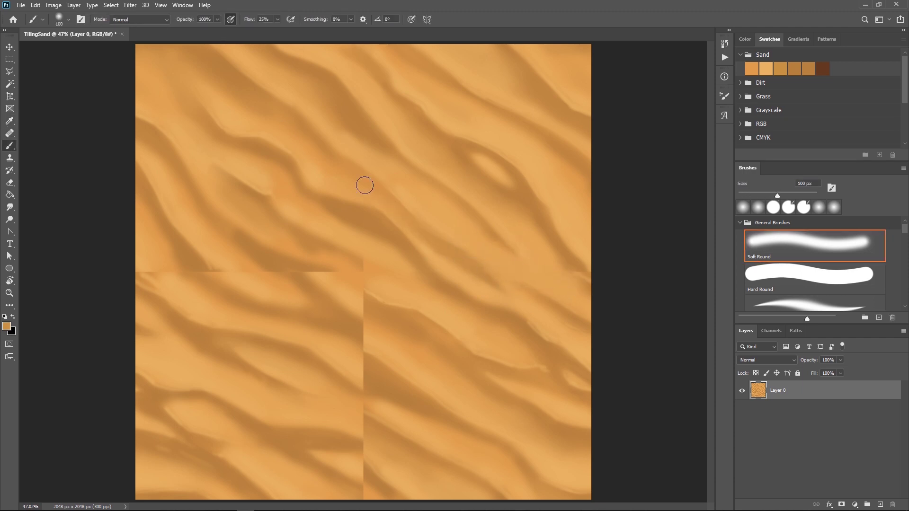
drag(364, 185, 383, 198)
- Redraw the ridge crossing the upper vertical seam with sampled sand tones and a smaller brush of about 30 px
alt+click(343, 181)
key(bracketleft)
drag(329, 146, 393, 192)
alt+click(374, 184)
key(bracketright)
key(bracketright)
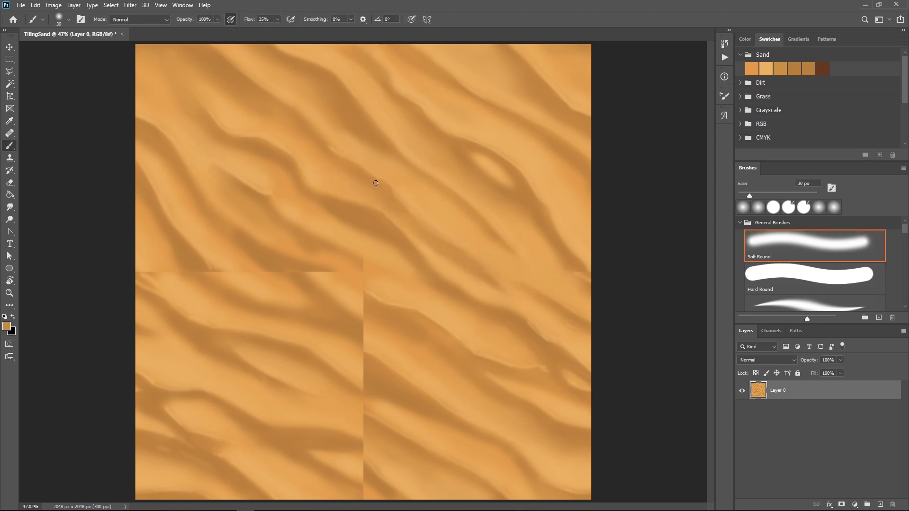
- Sharpen the ridge edges around the painted-over upper and right seams with a fine brush of about 15 px
key(bracketleft)
key(bracketleft)
key(bracketleft)
key(bracketleft)
key(bracketright)
key(bracketright)
key(bracketright)
key(bracketright)
key(bracketright)
key(bracketright)
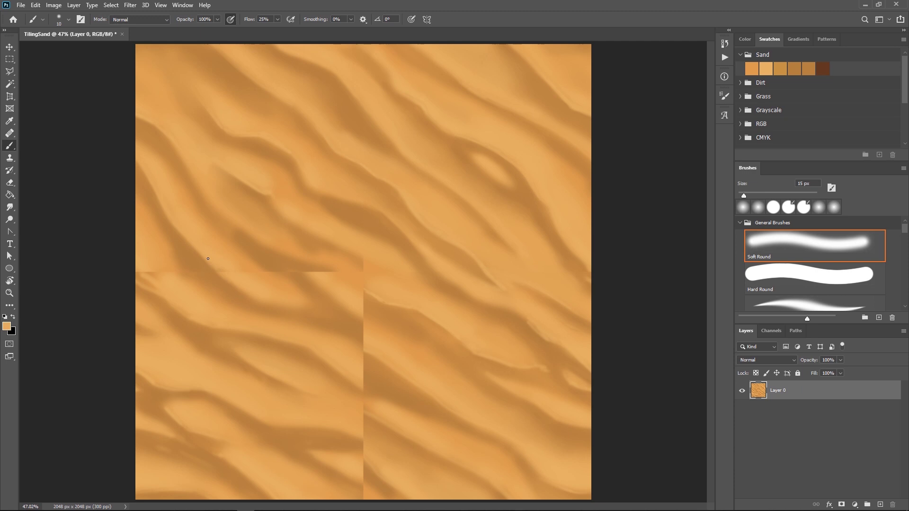
- Enlarge the brush to about 70 px and blend the left half of the horizontal seam with sampled sand tones
key(bracketright)
key(bracketright)
alt+click(266, 264)
mouse_move(229, 263)
mouse_down()
mouse_move(289, 284)
mouse_move(308, 269)
mouse_move(349, 281)
mouse_up()
alt+click(330, 283)
alt+click(323, 264)
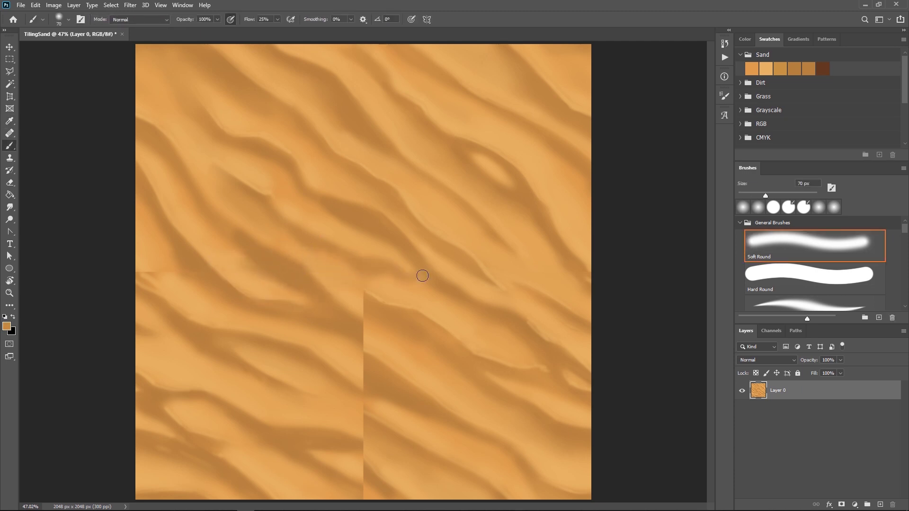
- Reduce the brush to about 25 px and sharpen the ridge edges above the blended horizontal seam with a light sand tone
key(bracketleft)
key(bracketleft)
key(bracketleft)
key(bracketleft)
key(bracketleft)
key(bracketleft)
key(bracketleft)
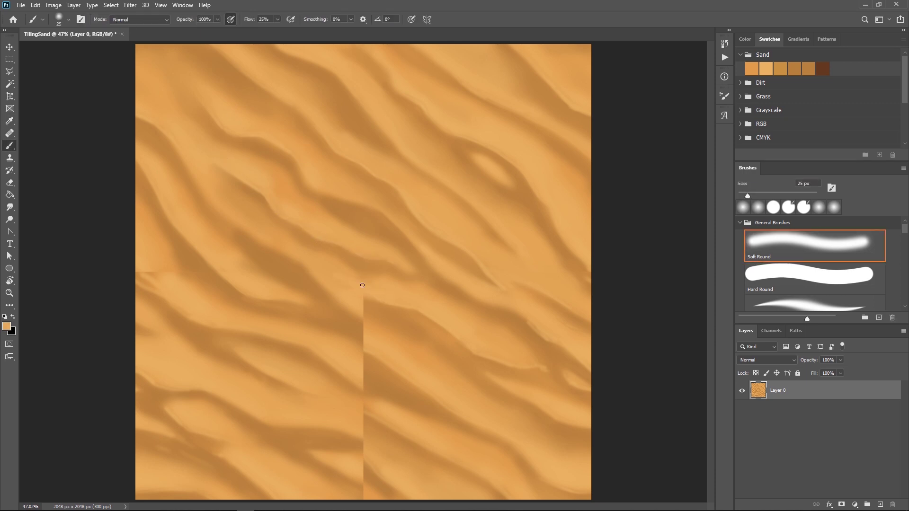
- Paint over the top of the lower vertical seam with sampled sand tones, reducing the brush for the ridge edge
alt+click(361, 294)
mouse_move(363, 305)
mouse_down()
mouse_move(383, 306)
mouse_move(359, 317)
mouse_move(379, 331)
mouse_move(361, 349)
mouse_move(375, 325)
mouse_up()
alt+click(353, 323)
key(bracketleft)
key(bracketleft)
alt+click(361, 337)
key(bracketleft)
key(bracketleft)
key(bracketleft)
key(bracketleft)
key(bracketleft)
key(bracketleft)
alt+click(356, 343)
- Enlarge the brush and blend the dark wave across the lower vertical seam just below the image centre with a sampled tone
key(bracketright)
key(bracketright)
key(bracketright)
key(bracketright)
key(bracketright)
key(bracketright)
key(bracketright)
key(bracketright)
key(bracketright)
alt+click(355, 361)
key(bracketleft)
drag(359, 367, 381, 374)
- Paint down the rest of the lower vertical seam, sampling a neighbouring sand tone and reducing the brush size
key(bracketleft)
key(bracketleft)
key(bracketleft)
key(bracketleft)
key(bracketleft)
key(bracketleft)
mouse_move(353, 353)
mouse_down()
mouse_move(398, 379)
mouse_move(365, 392)
mouse_move(407, 401)
mouse_move(361, 450)
mouse_move(399, 442)
mouse_move(369, 474)
mouse_move(380, 486)
mouse_up()
alt+click(333, 373)
key(bracketleft)
key(bracketleft)
key(bracketleft)
- Blend the lowest stretch of the vertical seam near the canvas bottom with sampled tones, varying the brush size
alt+click(387, 408)
key(bracketright)
key(bracketright)
key(bracketright)
alt+click(378, 416)
alt+click(349, 484)
key(bracketleft)
key(bracketleft)
key(bracketleft)
key(bracketleft)
key(bracketleft)
key(bracketleft)
key(bracketleft)
key(bracketleft)
key(bracketleft)
key(bracketleft)
key(bracketleft)
key(bracketleft)
drag(379, 491, 351, 481)
- Sharpen the lower edge of the dark dune beside the former lower vertical seam with a sampled tone and a 15 px brush
alt+click(320, 457)
key(bracketleft)
key(bracketleft)
key(bracketleft)
key(bracketleft)
key(bracketleft)
key(bracketleft)
key(bracketleft)
key(bracketleft)
key(bracketleft)
key(bracketleft)
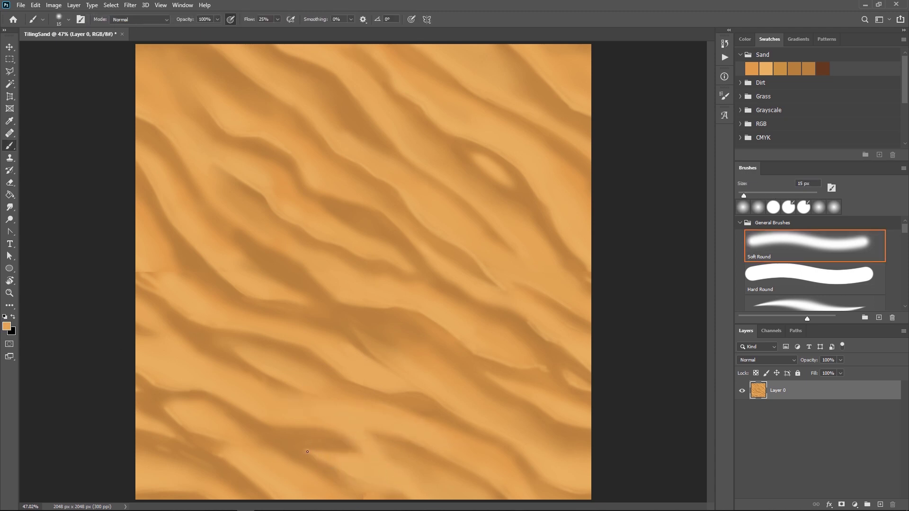
drag(304, 450, 357, 453)
- Sample sand tones and touch up the dunes in the lower half with a larger brush, ending at 70 px
alt+click(368, 441)
key(bracketright)
key(bracketright)
key(bracketright)
key(bracketright)
key(bracketright)
key(bracketright)
key(bracketright)
key(bracketright)
key(bracketright)
key(bracketright)
key(bracketright)
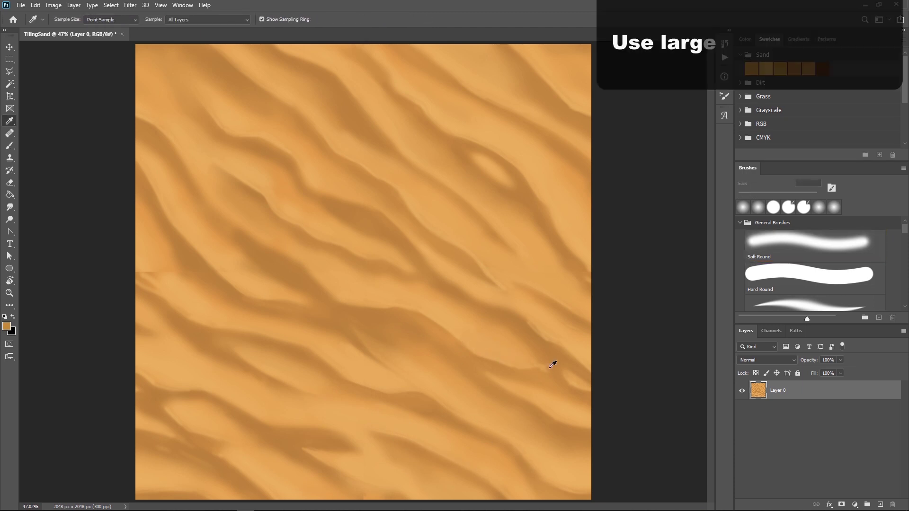
key(bracketleft)
key(bracketleft)
key(bracketleft)
key(bracketleft)
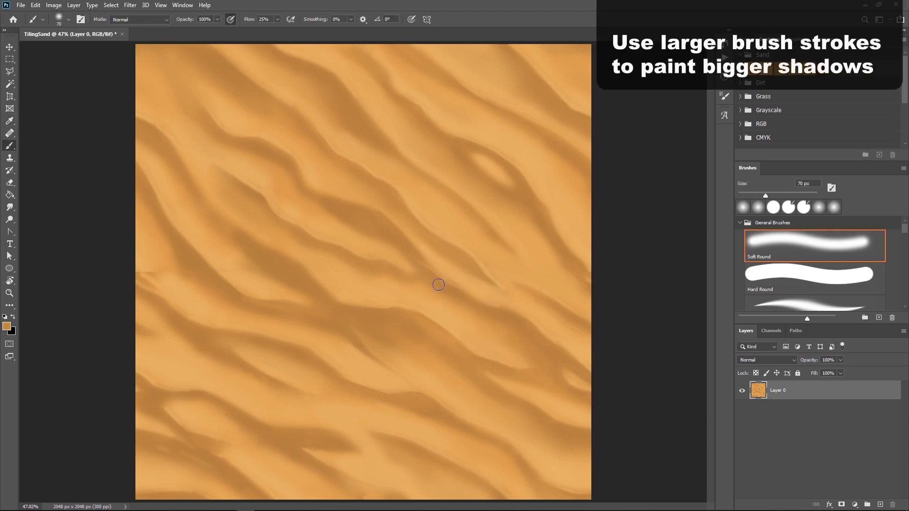
- Paint a broad soft shadow over the dunes at the image centre with a sampled darker tone, enlarging the brush to 300 px
alt+click(395, 238)
drag(429, 288, 351, 274)
key(bracketright)
key(bracketright)
key(bracketright)
key(bracketright)
key(bracketright)
key(bracketright)
key(bracketright)
key(bracketright)
key(bracketright)
drag(362, 277, 412, 285)
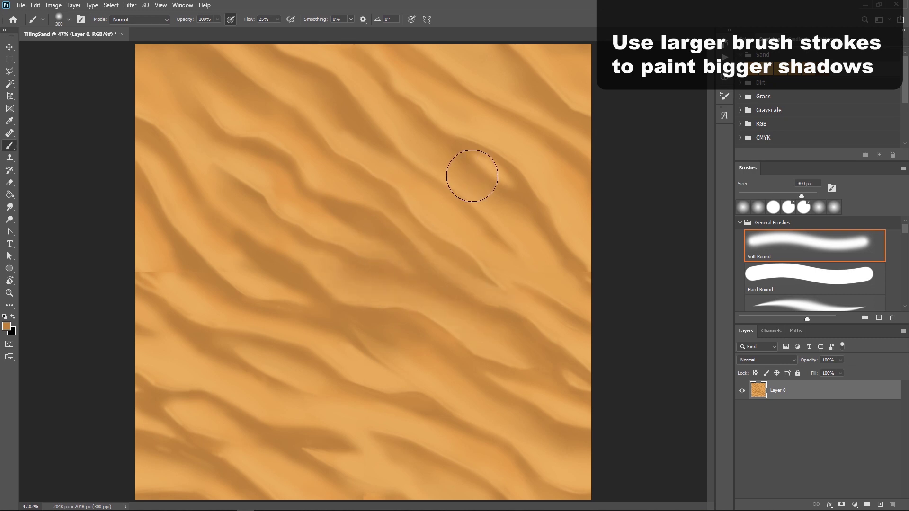
- Shrink the brush and repaint the bright oval hollow in the upper-right dunes with a sampled sand tone
key(bracketleft)
key(bracketleft)
key(bracketleft)
key(bracketleft)
key(bracketleft)
key(bracketleft)
key(bracketleft)
key(bracketleft)
key(bracketleft)
key(bracketleft)
key(bracketleft)
key(bracketleft)
key(bracketleft)
key(bracketleft)
key(bracketleft)
key(bracketleft)
key(bracketleft)
alt+click(523, 163)
mouse_move(472, 177)
mouse_down()
mouse_move(488, 195)
mouse_move(490, 179)
mouse_move(507, 184)
mouse_up()
- Enlarge the brush and soften the shading around the upper-right hollow and the ridge below it with sampled tones
key(bracketright)
key(bracketright)
key(bracketright)
alt+click(472, 171)
key(bracketright)
key(bracketright)
key(bracketright)
key(bracketright)
key(bracketright)
key(bracketright)
key(bracketright)
key(bracketright)
key(bracketright)
alt+click(521, 221)
key(bracketright)
key(bracketright)
key(bracketright)
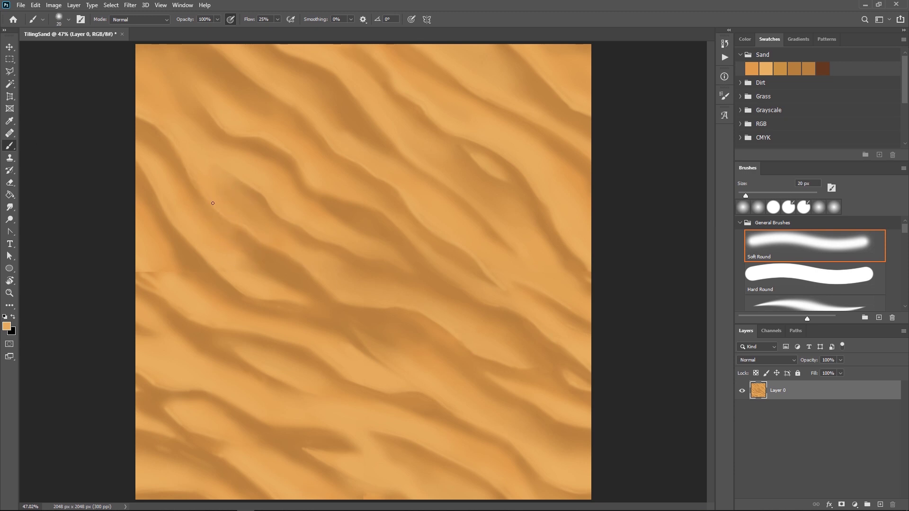
- Enlarge the brush to 300 px and paint broad soft shadows over the left dunes, covering the seam trace at the left edge
key(bracketright)
key(bracketright)
key(bracketright)
key(bracketright)
key(bracketright)
key(bracketright)
key(bracketright)
key(bracketright)
key(bracketright)
key(bracketright)
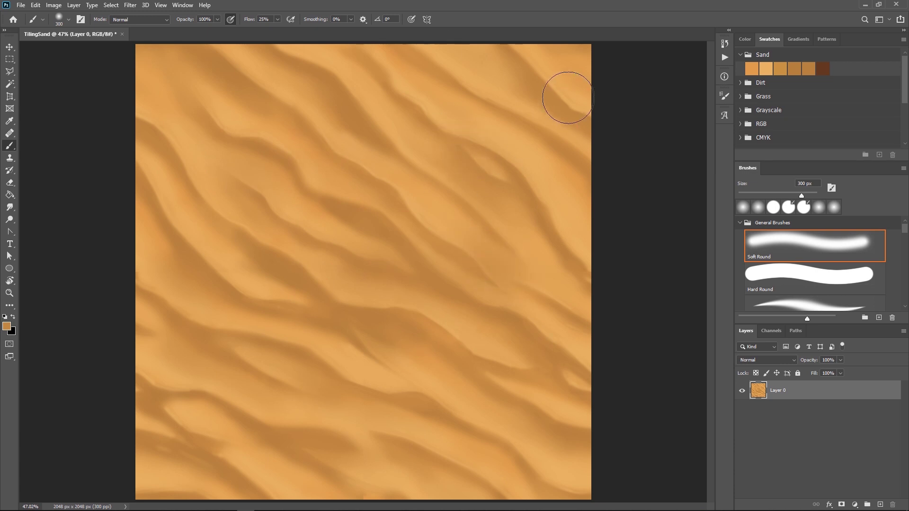
- Shrink the brush and refine the ridge edges in the upper dunes with a sampled sand tone
key(bracketleft)
key(bracketleft)
key(bracketleft)
key(bracketleft)
key(bracketleft)
key(bracketleft)
key(bracketleft)
key(bracketleft)
key(bracketleft)
key(bracketleft)
key(bracketleft)
key(bracketleft)
key(bracketleft)
key(bracketleft)
alt+click(375, 55)
key(bracketleft)
key(bracketleft)
key(bracketleft)
- Enlarge the brush to 125 px, touch up the upper-right dunes and save the document
key(bracketright)
key(bracketright)
key(bracketright)
key(bracketright)
key(bracketright)
key(bracketright)
key(bracketright)
key(bracketright)
key(bracketright)
key(bracketright)
key(bracketright)
key(ctrl+s)
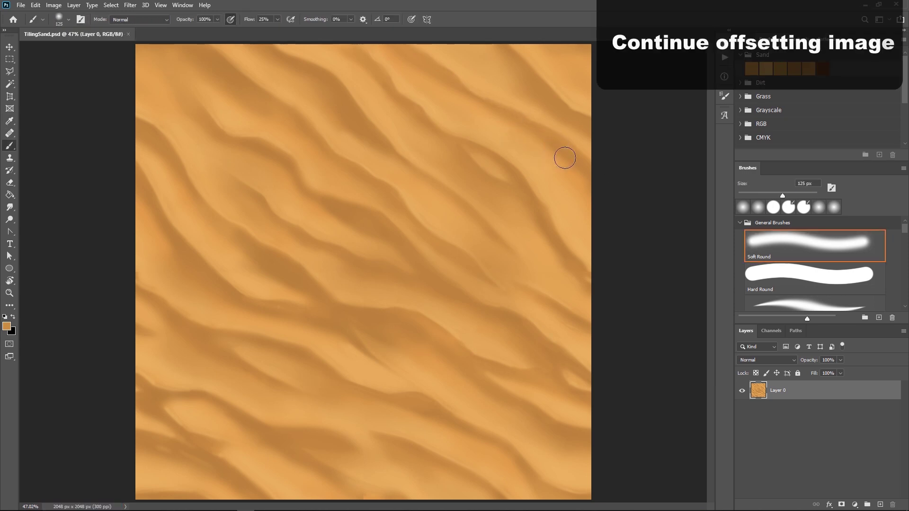
- Reapply the Offset filter and repaint the shadow trace below the central bright hollow with a sampled sand tone
click(133, 6)
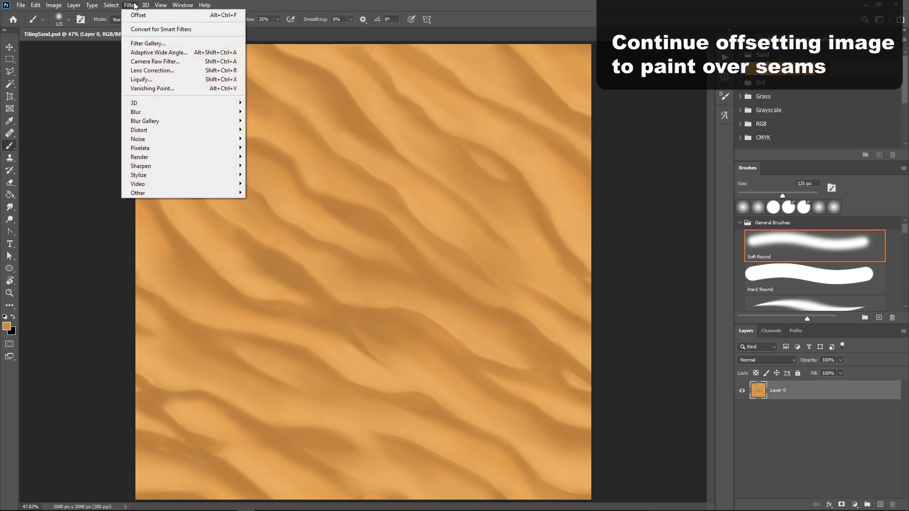
click(133, 15)
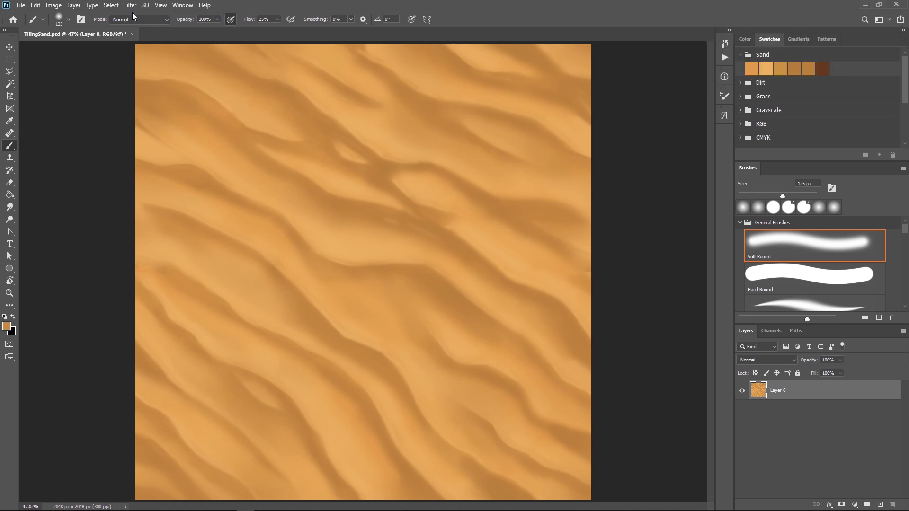
key(bracketleft)
key(bracketleft)
key(bracketleft)
key(bracketleft)
alt+click(403, 193)
key(bracketright)
key(bracketright)
drag(436, 215, 477, 229)
- Enlarge the brush and blend the lower-left dune slopes with sampled sand tones
key(bracketright)
key(bracketright)
key(bracketright)
key(bracketright)
key(bracketright)
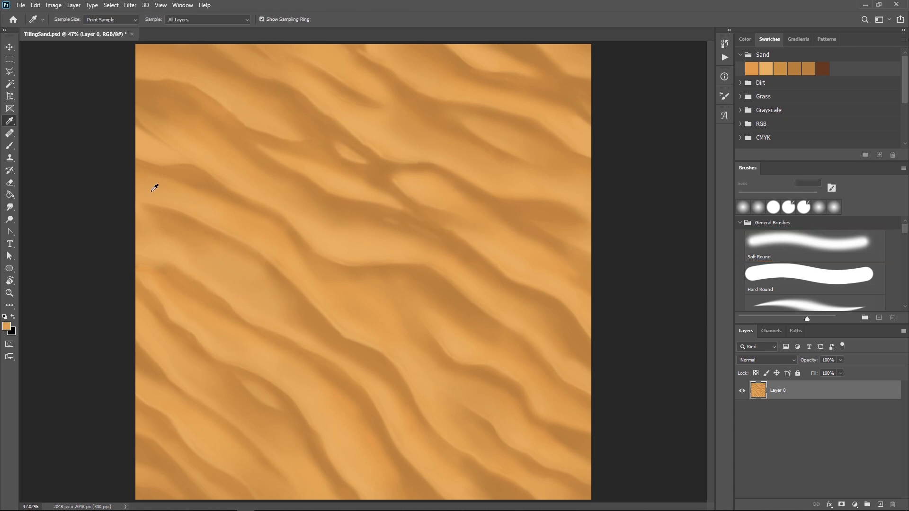
alt+click(152, 192)
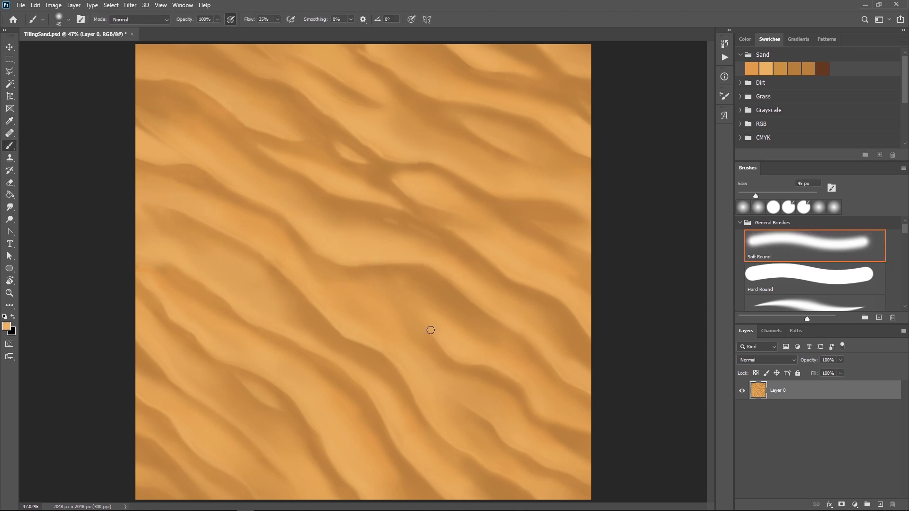
key(bracketright)
key(bracketright)
alt+click(276, 334)
key(bracketright)
key(bracketright)
key(bracketright)
key(bracketright)
drag(182, 342, 237, 372)
- Enlarge the brush further and soften the central ridge and the lower-right slope with sampled sand tones
alt+click(244, 353)
key(bracketright)
key(bracketright)
alt+click(310, 319)
alt+click(303, 290)
drag(291, 284, 362, 340)
drag(497, 371, 506, 380)
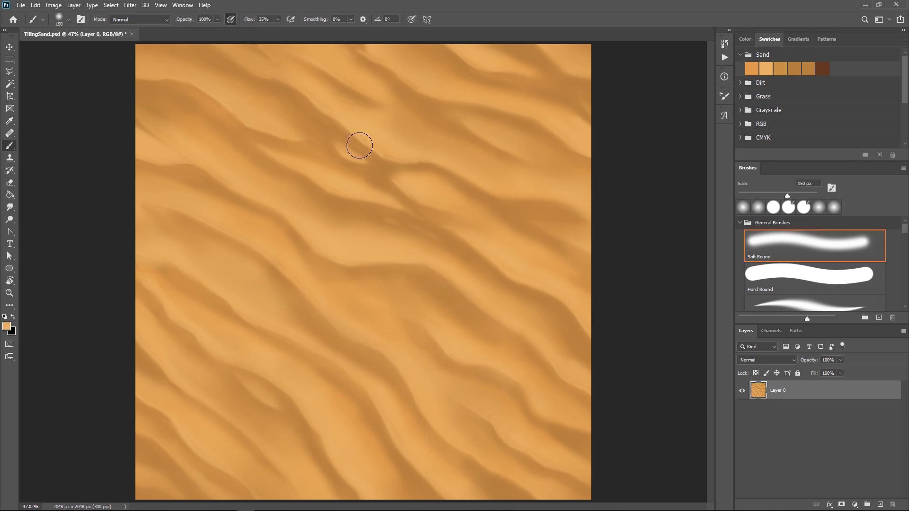
- Touch up the dune edges with a smaller brush, set it to 80 px and offset the image again
key(bracketleft)
key(bracketleft)
key(bracketleft)
key(bracketleft)
key(bracketleft)
key(bracketleft)
key(bracketleft)
key(bracketleft)
key(bracketleft)
key(bracketleft)
key(bracketleft)
key(bracketleft)
key(bracketright)
key(bracketright)
key(bracketright)
key(bracketright)
key(bracketright)
key(bracketright)
key(bracketright)
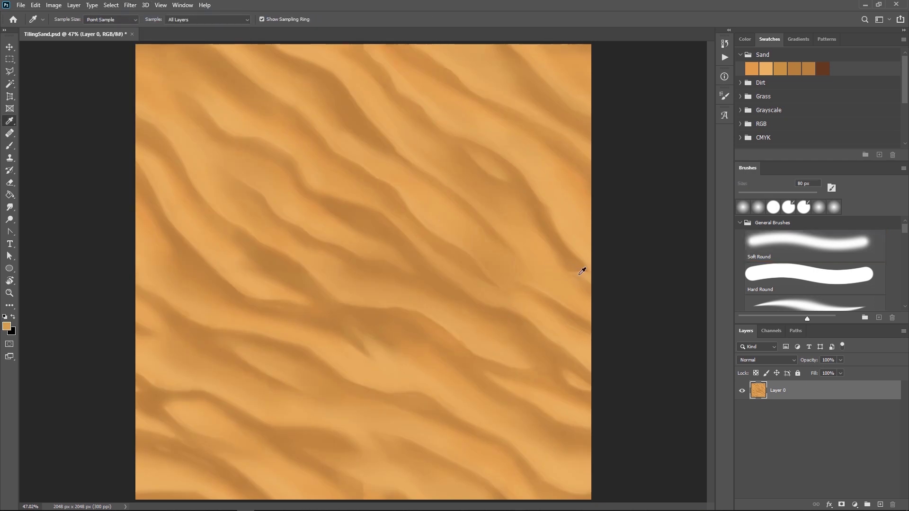
- Clean up the ridge seam at the image's right edge and repaint the shadow streak at the centre with sampled tones
alt+click(582, 266)
key(bracketleft)
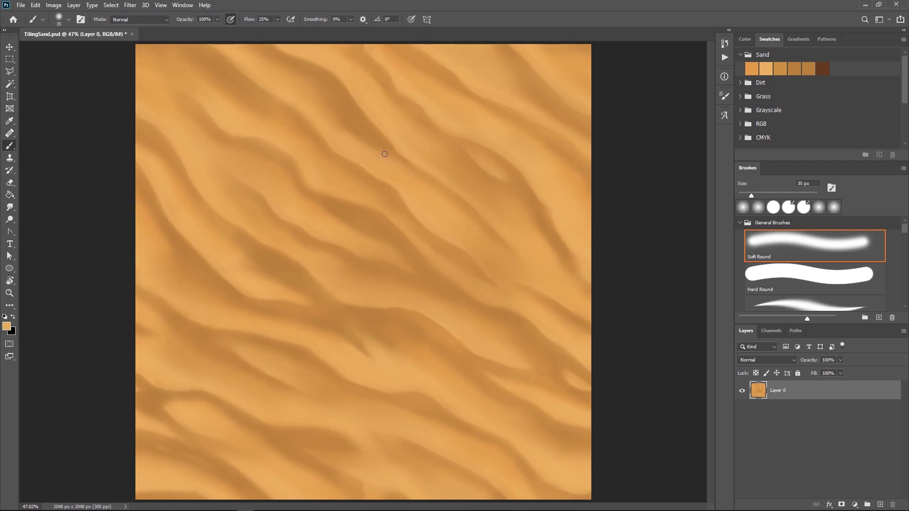
key(bracketright)
key(bracketright)
key(bracketright)
key(bracketright)
key(bracketright)
alt+click(343, 318)
drag(349, 327, 370, 355)
alt+click(365, 316)
drag(442, 324, 468, 345)
alt+click(442, 404)
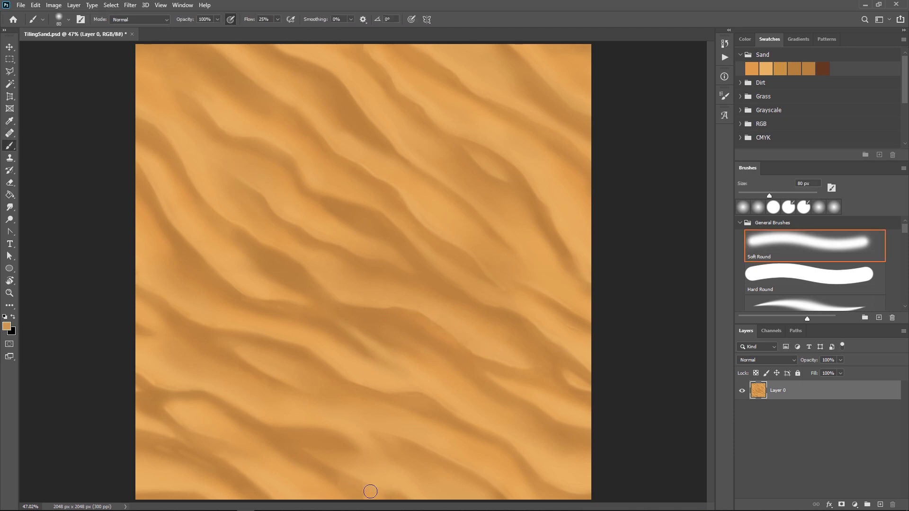
- Repaint the seam trace at the bottom centre and sharpen the shadow edge above it with a 30 px brush
alt+click(377, 471)
key(i)
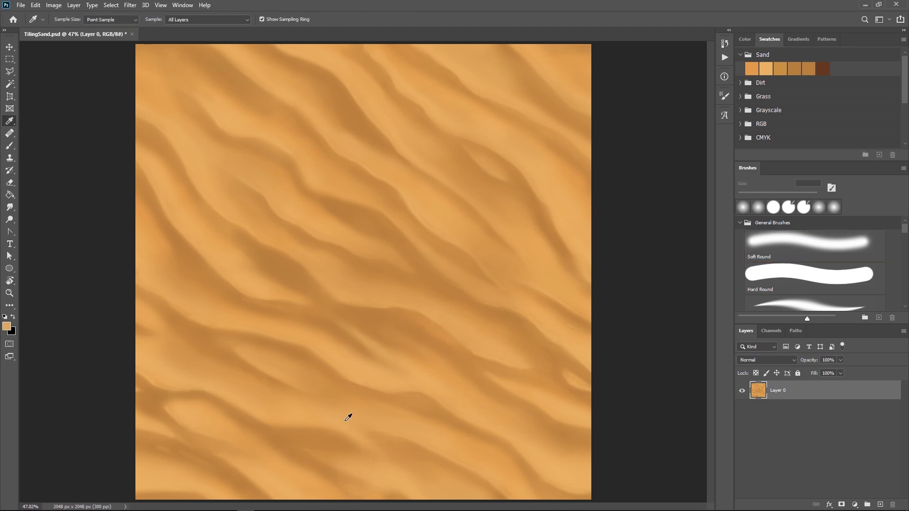
key(b)
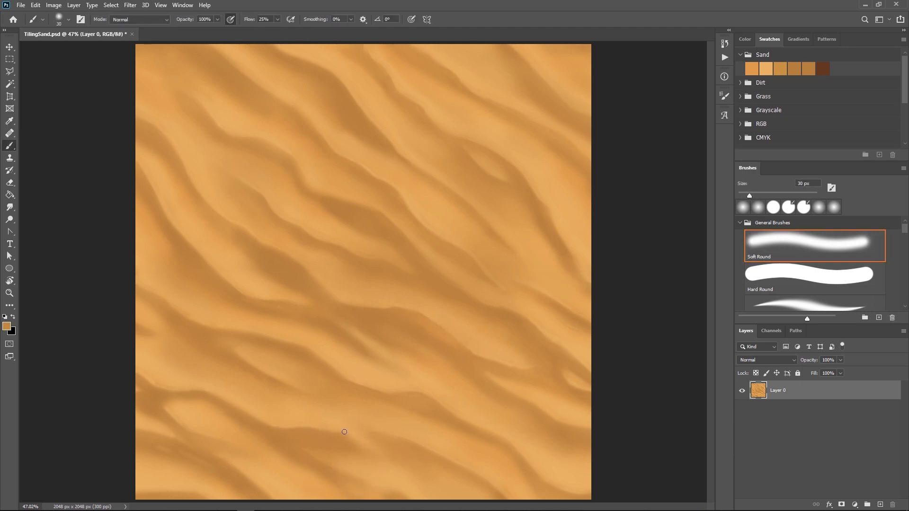
- Enlarge the brush to 150 px, soften the dune shading and offset the image again
key(bracketright)
key(bracketright)
key(bracketright)
key(bracketright)
key(bracketright)
key(bracketright)
key(bracketright)
key(bracketright)
key(bracketright)
key(bracketright)
key(bracketright)
key(bracketright)
key(bracketright)
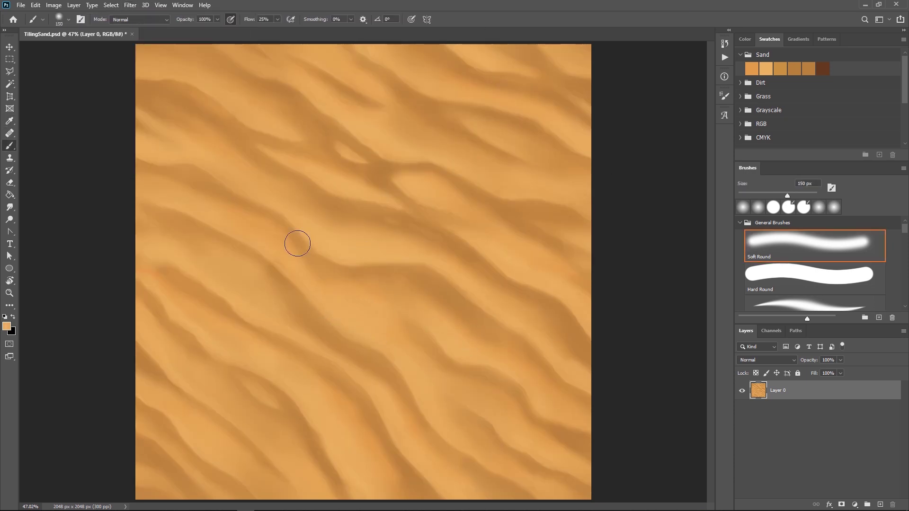
- Refine the dune edges with a smaller brush and blend the surrounding shading with the brush at 175 px
key(bracketleft)
key(bracketleft)
key(bracketleft)
key(bracketleft)
key(bracketleft)
key(bracketleft)
key(bracketleft)
key(bracketleft)
key(bracketleft)
key(bracketleft)
key(bracketleft)
key(bracketright)
key(bracketright)
key(bracketright)
key(bracketright)
key(bracketright)
key(bracketright)
key(bracketright)
key(bracketright)
key(bracketright)
key(bracketright)
key(bracketright)
- Define the finished sand image as a pattern named TilingSand.psd
click(36, 5)
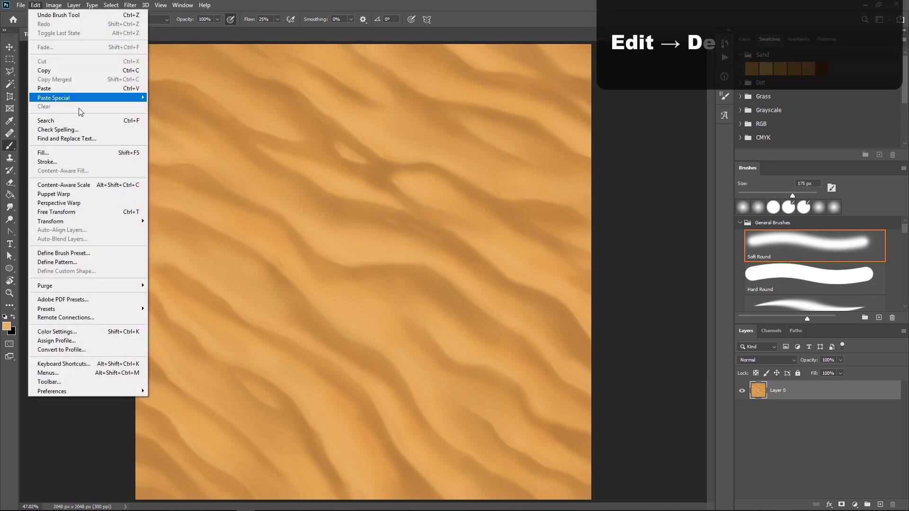
click(58, 262)
click(543, 162)
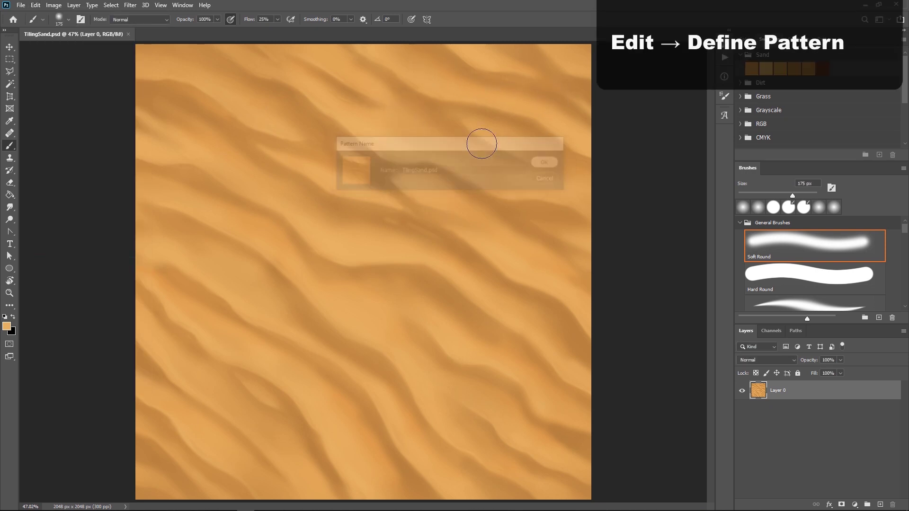
- Preview the tiling with a pattern fill layer of the sand pattern at 45% scale, and cancel the fill
click(54, 5)
mouse_move(73, 4)
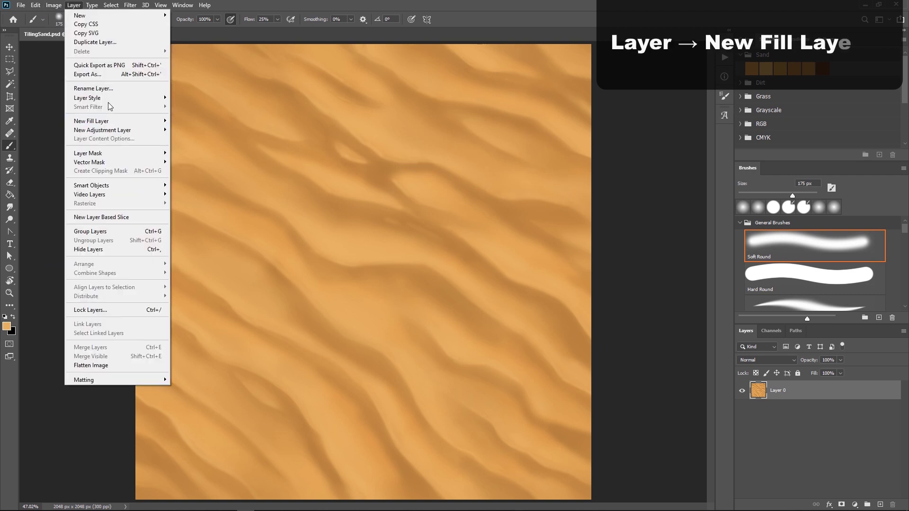
mouse_move(102, 121)
click(187, 141)
click(776, 151)
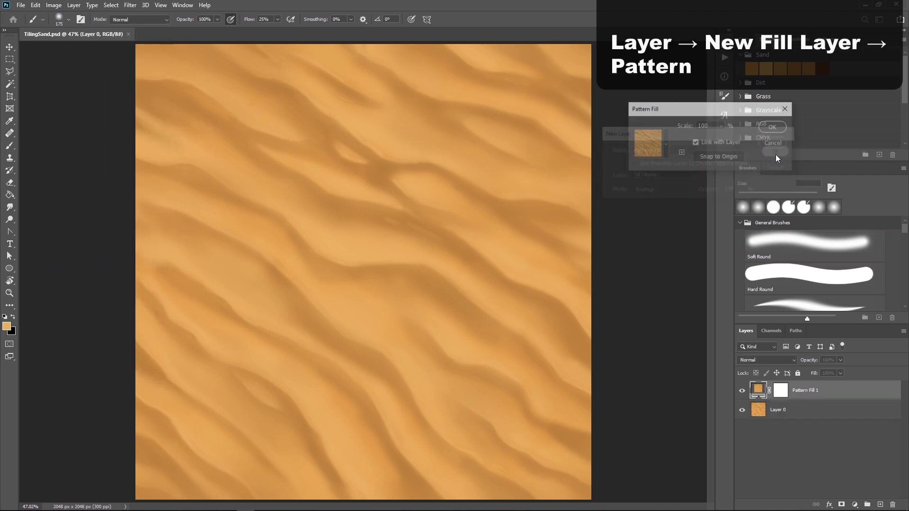
text(45)
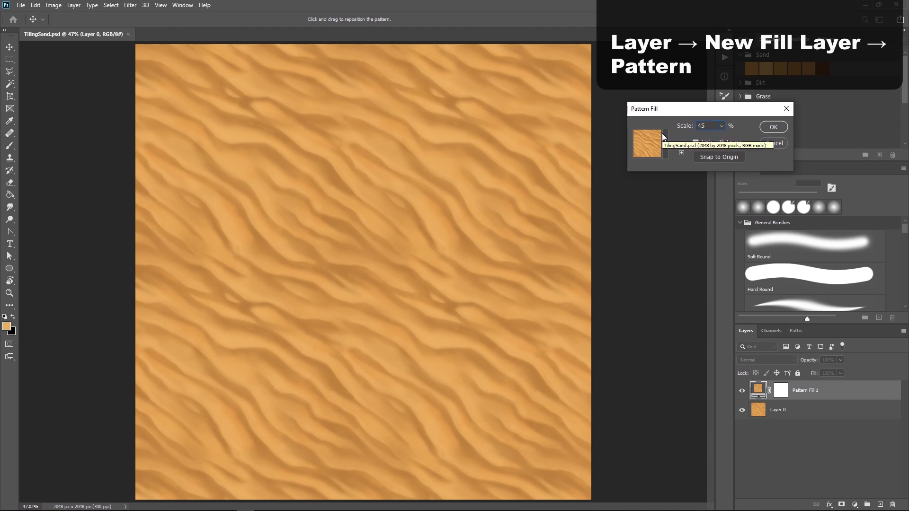
click(785, 145)
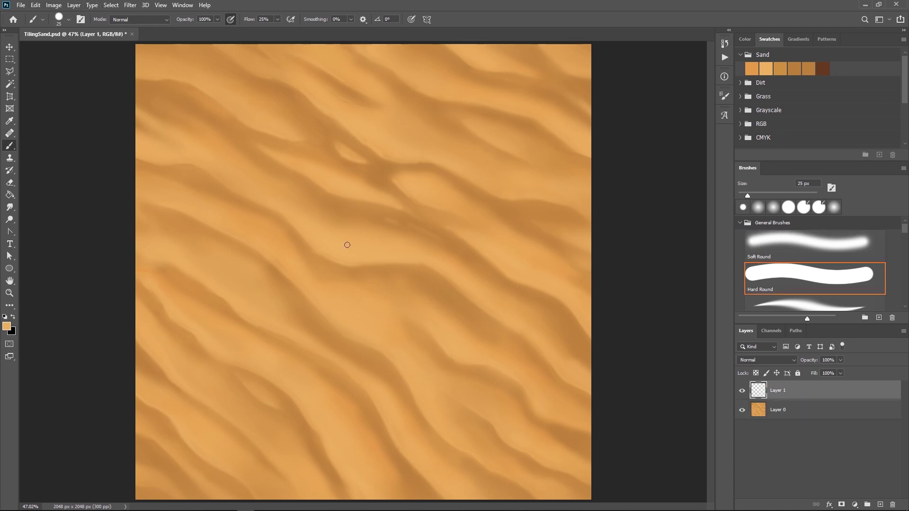
- Paint clusters of small sand spots at the centre and lower-right dunes on a new layer with a hard round brush
key(bracketleft)
click(412, 288)
click(422, 293)
click(417, 301)
click(428, 301)
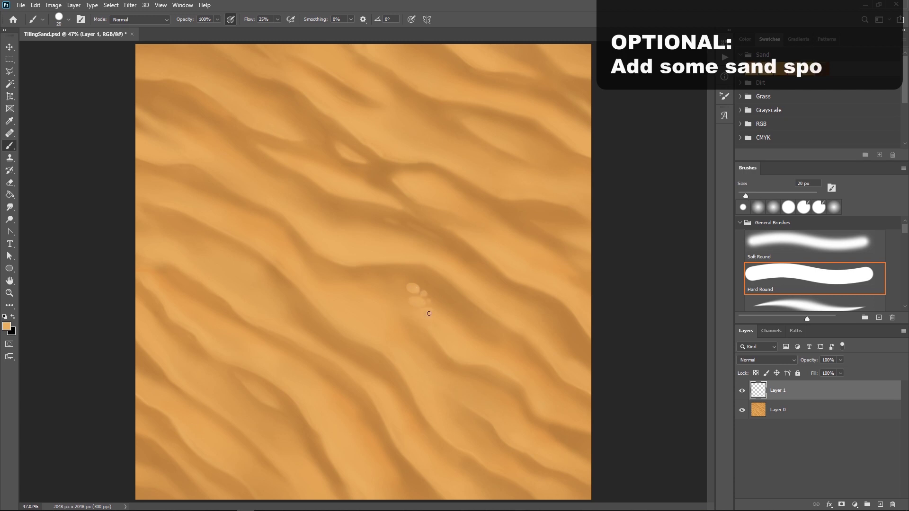
click(457, 377)
key(bracketright)
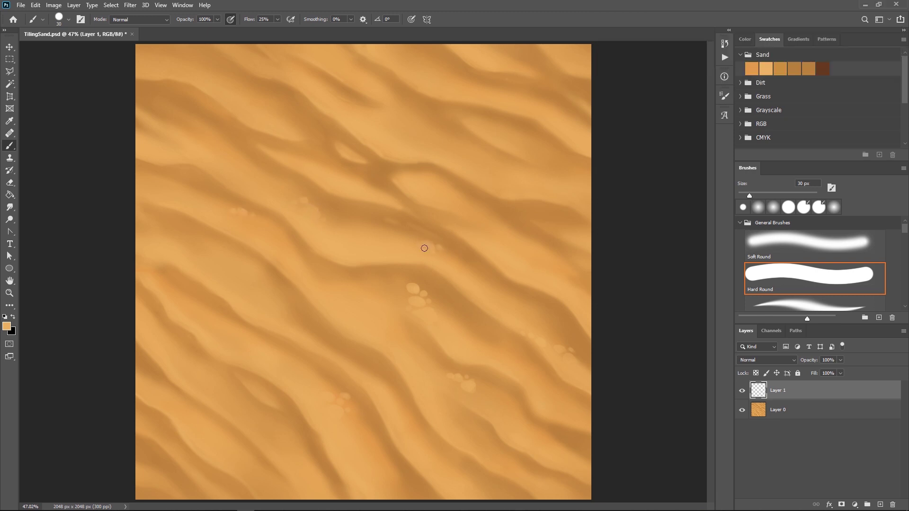
- Shrink the brush and add a cluster of small sand spots on the upper-right dunes
key(bracketleft)
key(bracketleft)
key(bracketleft)
click(432, 126)
click(443, 130)
click(453, 148)
click(525, 171)
- Vary the brush size up to 30 px and scatter more sand spots over the upper and remaining dunes
key(bracketright)
key(bracketright)
key(bracketright)
key(bracketleft)
click(374, 105)
key(bracketright)
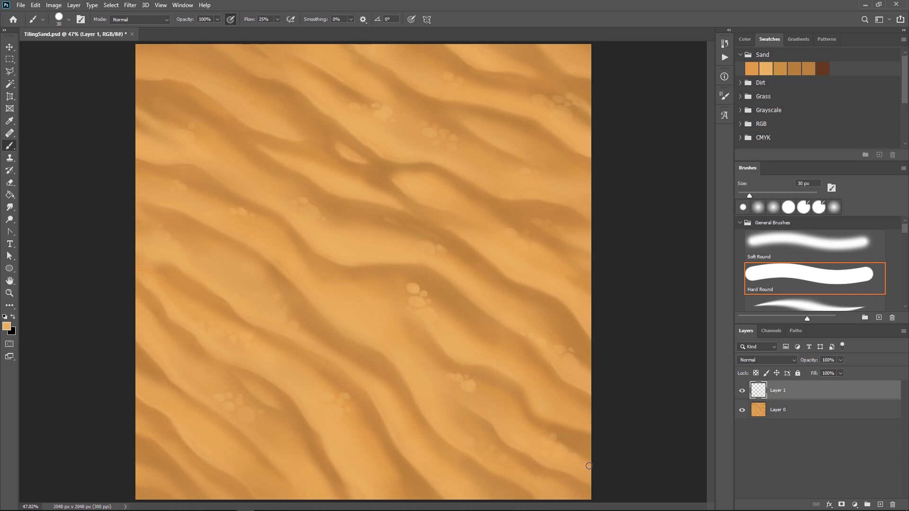
- Apply a Vibrance adjustment of -10 to the sand texture layer
key(bracketleft)
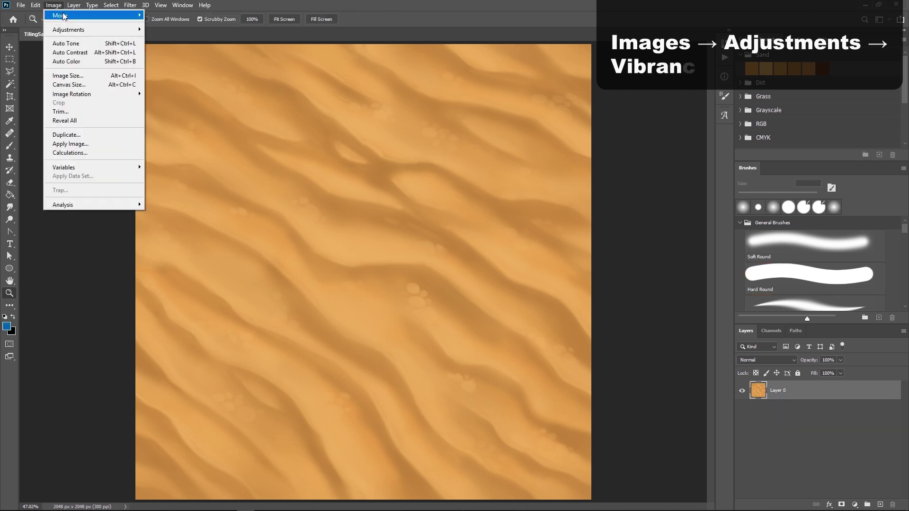
mouse_move(71, 29)
click(209, 77)
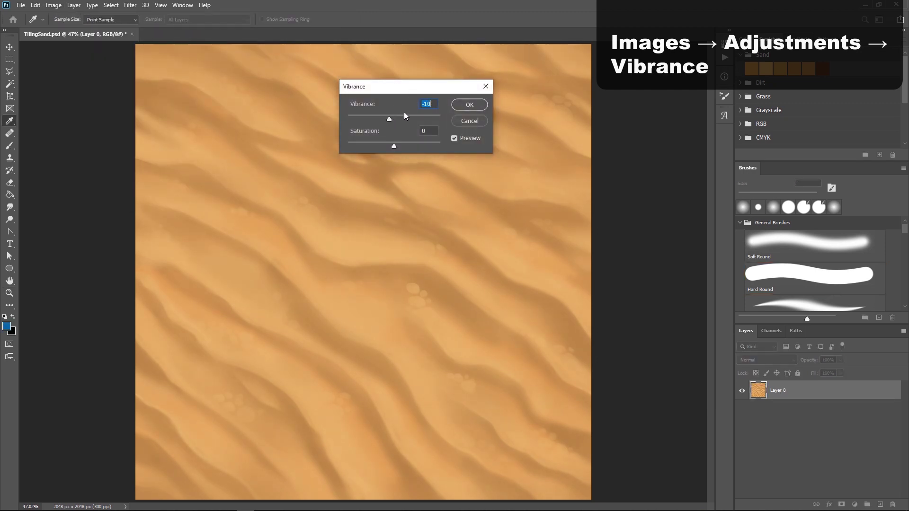
click(478, 102)
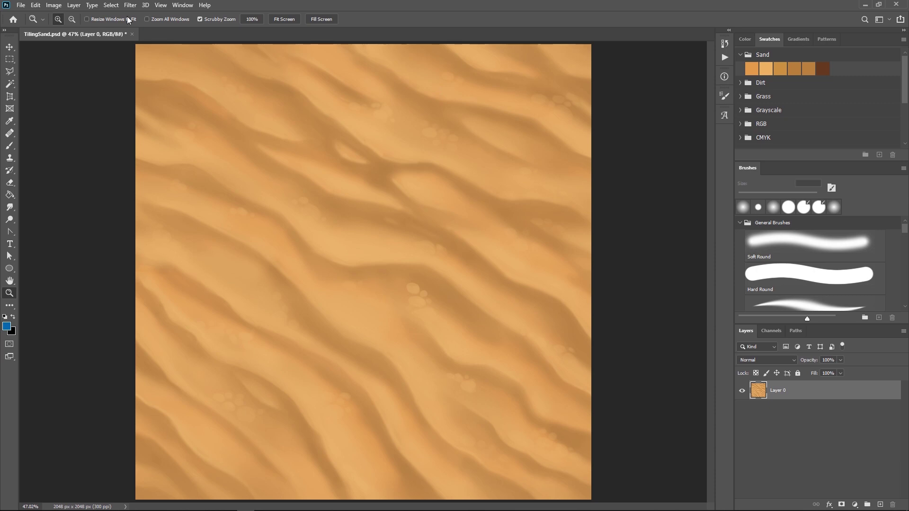